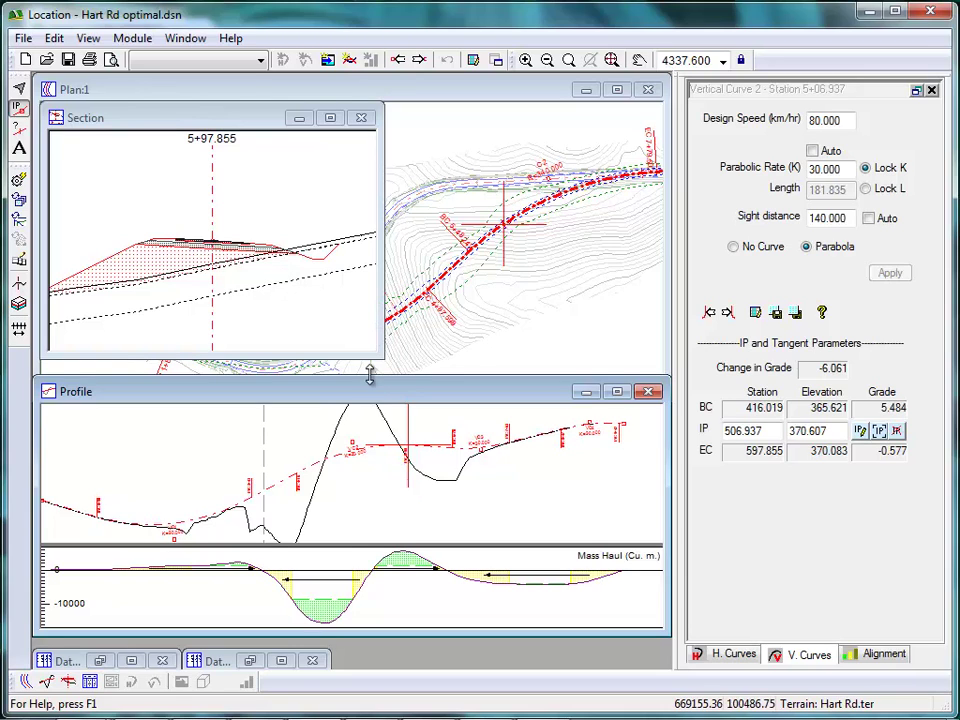
Maximize the Hart Rd Profile window so it fills the workspace
{"action": "left_click", "coordinate": [617, 391]}
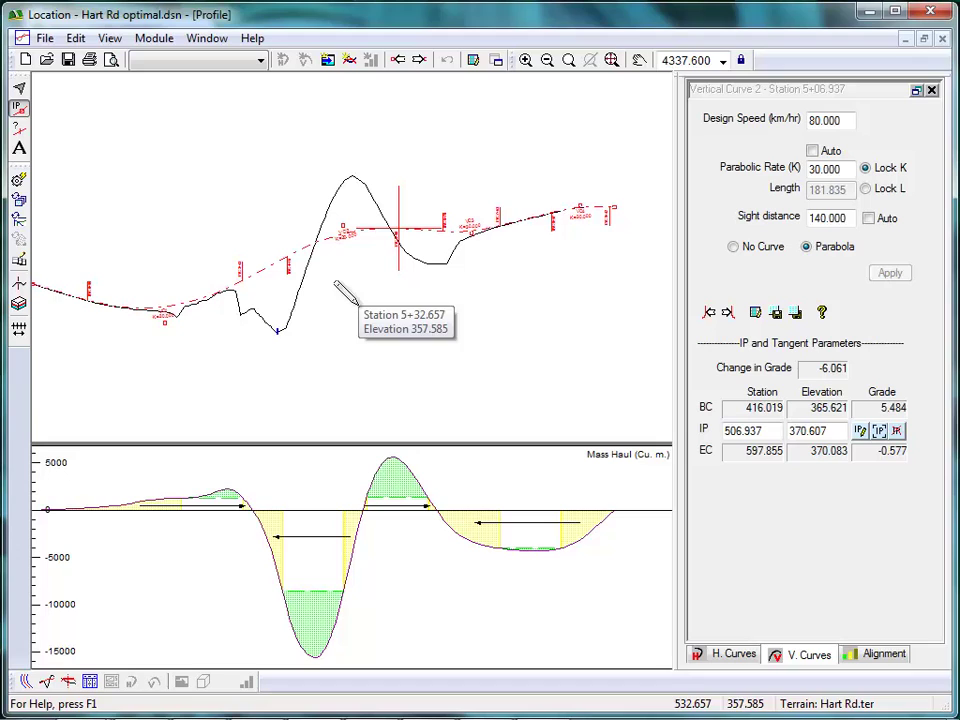
Rerun the Trial 1 optimization from Alignment Properties: 413.67 versus the current alignment's 475.43
{"action": "left_click", "coordinate": [876, 652]}
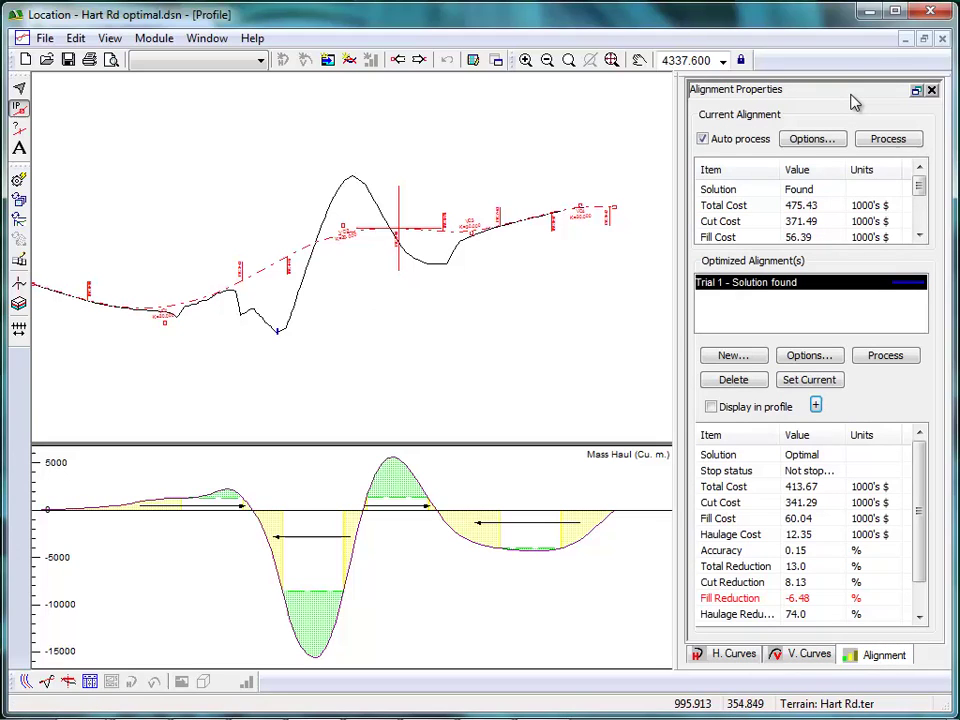
{"action": "left_click", "coordinate": [894, 356]}
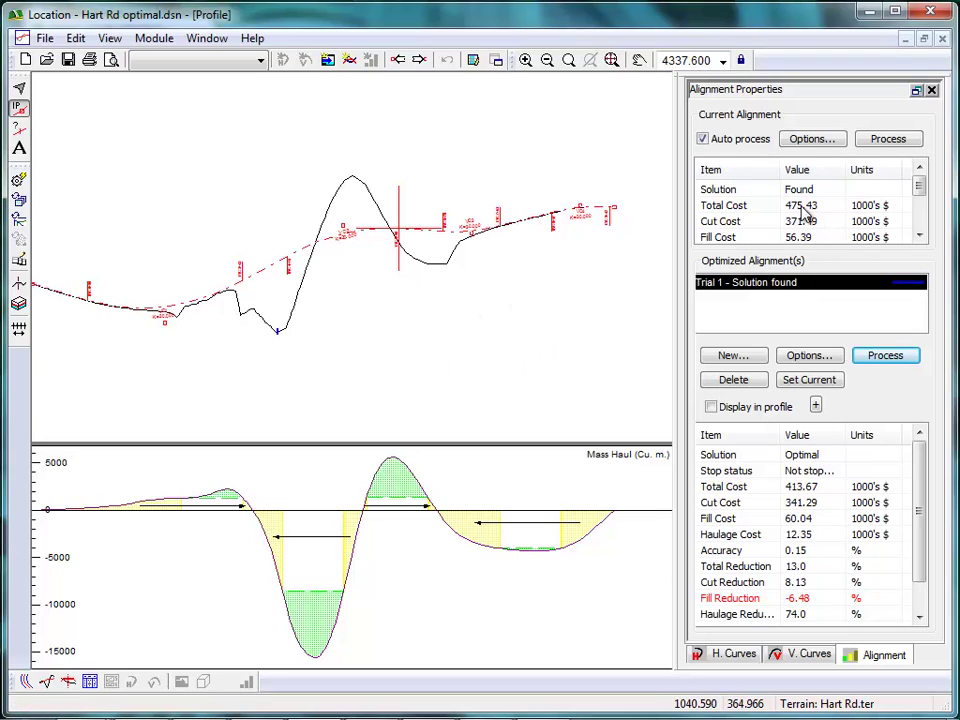
{"action": "left_click", "coordinate": [855, 207]}
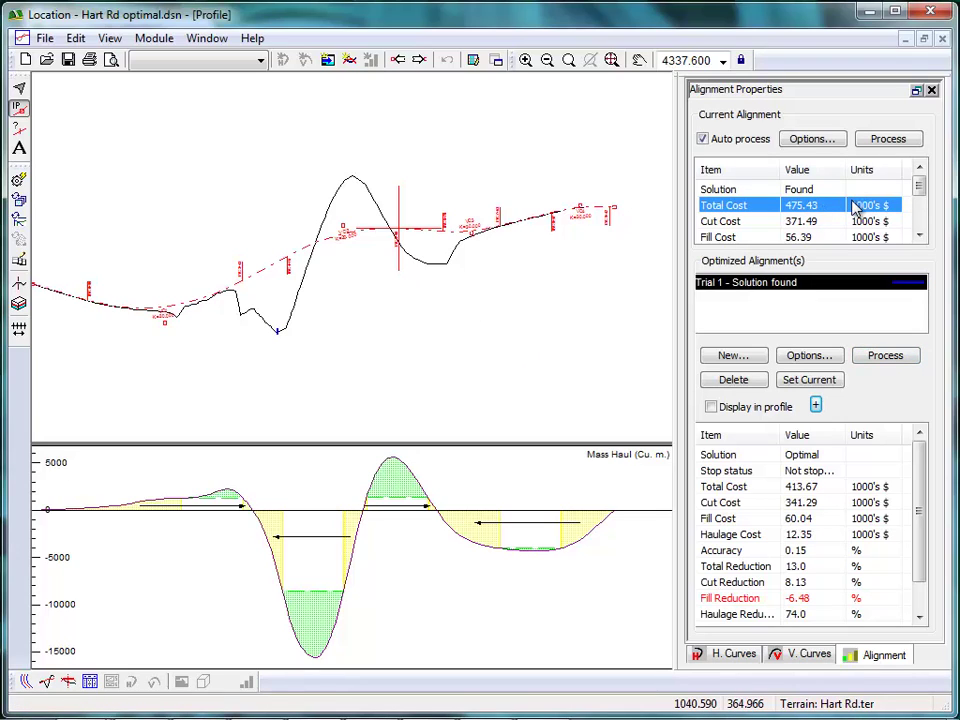
Display Trial 1's optimized grade line in the profile, then restore the tiled Plan, Section and Profile windows
{"action": "left_click", "coordinate": [711, 406]}
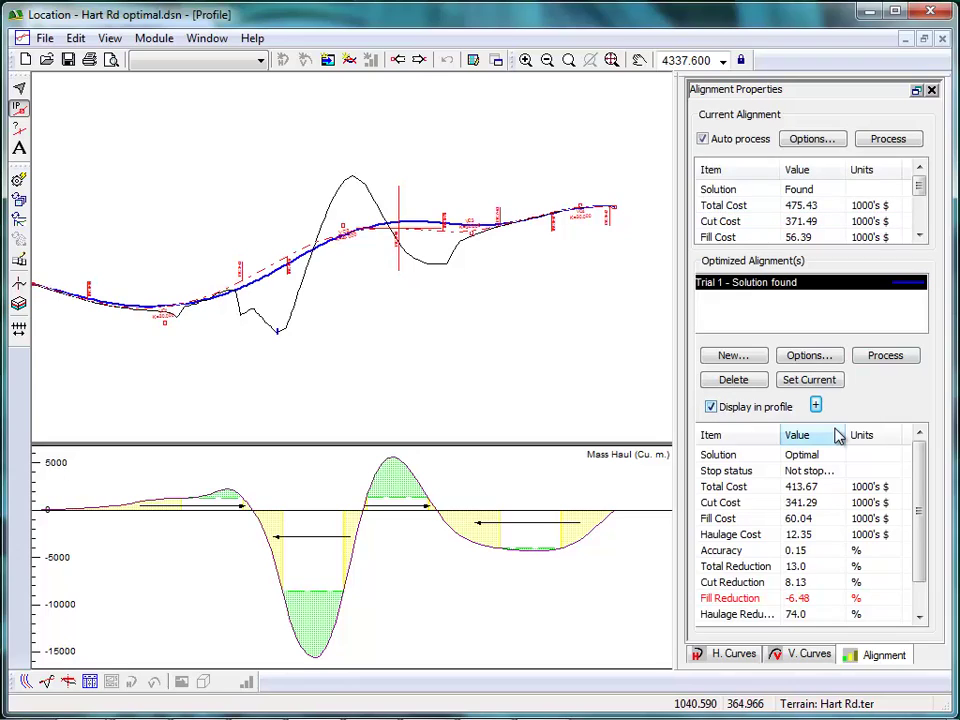
{"action": "left_click", "coordinate": [804, 489]}
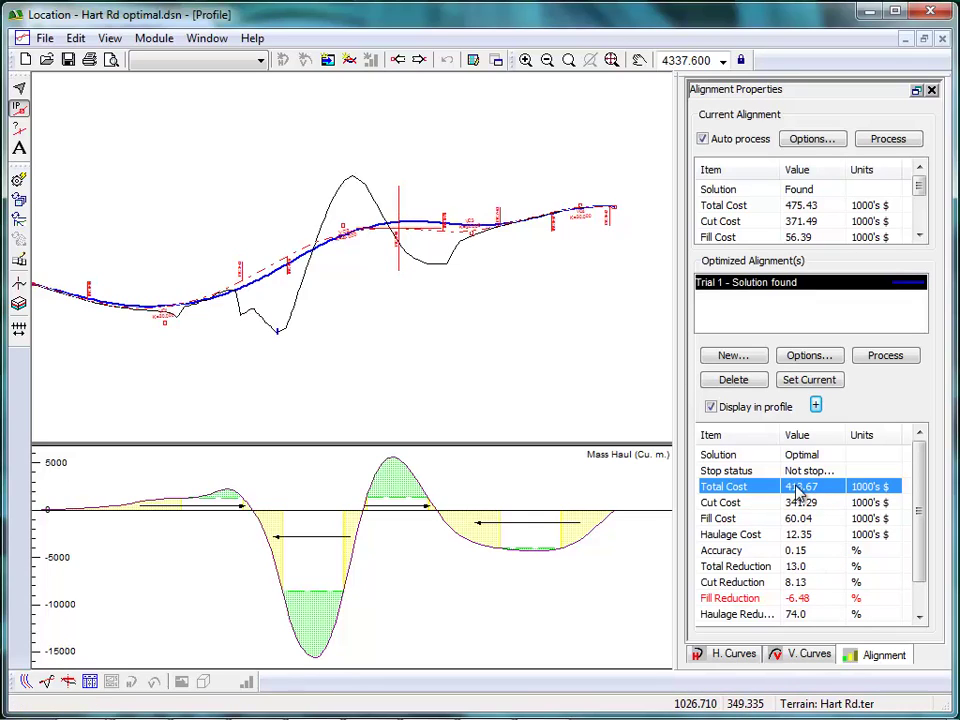
{"action": "left_click", "coordinate": [924, 38]}
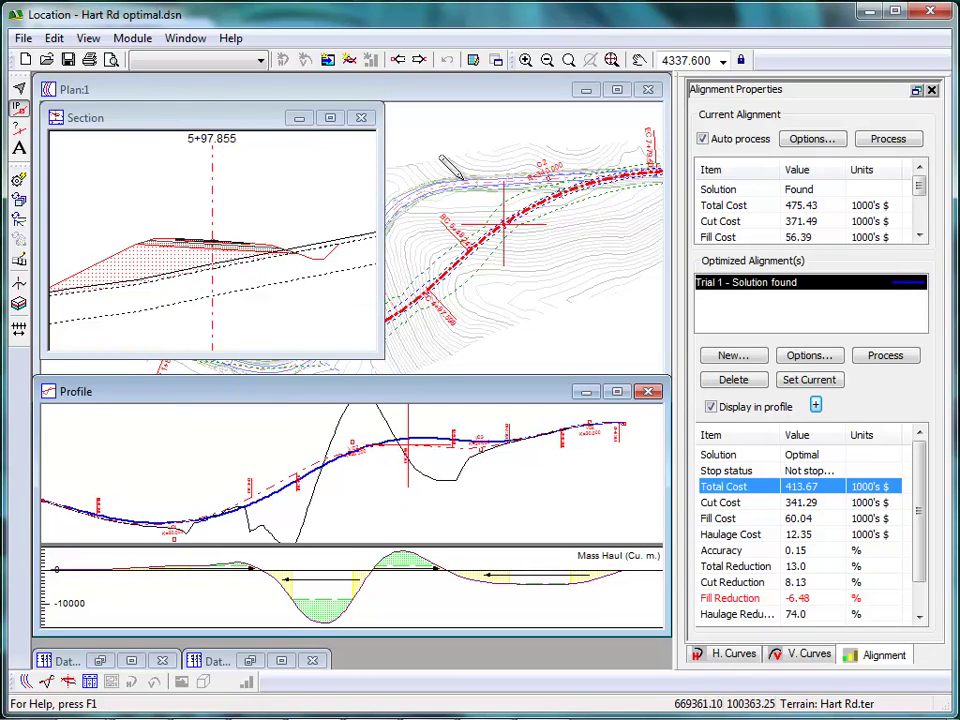
Step the cross-section back from 5+97.855 to station 4+40.000 and read the fill section's offsets
{"action": "left_click", "coordinate": [399, 62]}
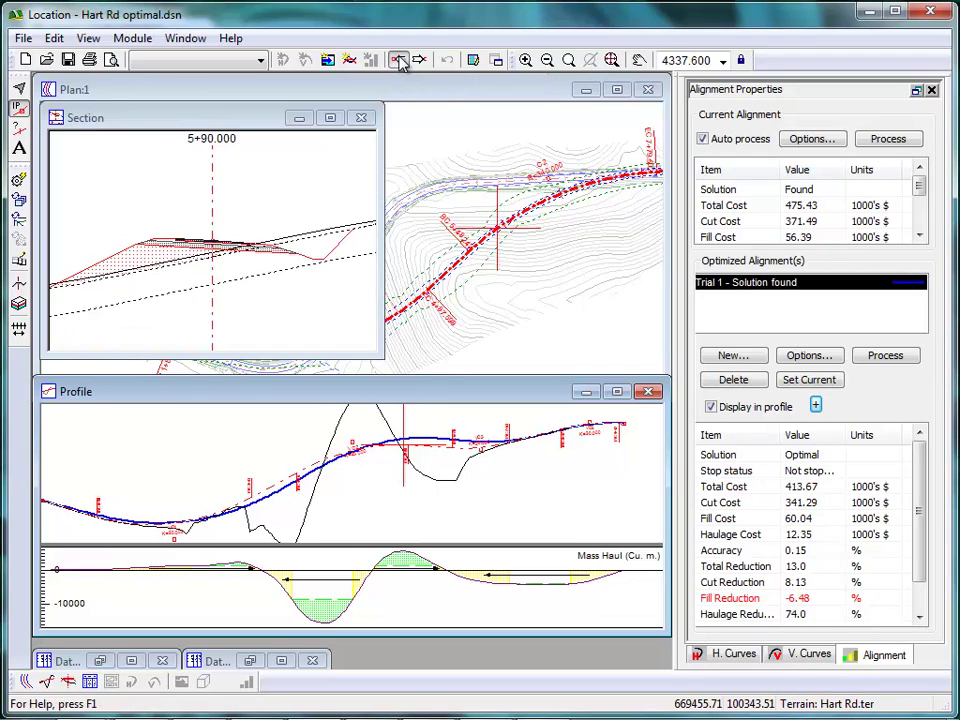
{"action": "left_click", "coordinate": [399, 62]}
{"action": "left_click", "coordinate": [399, 62]}
{"action": "left_click", "coordinate": [399, 62]}
{"action": "left_click", "coordinate": [399, 62]}
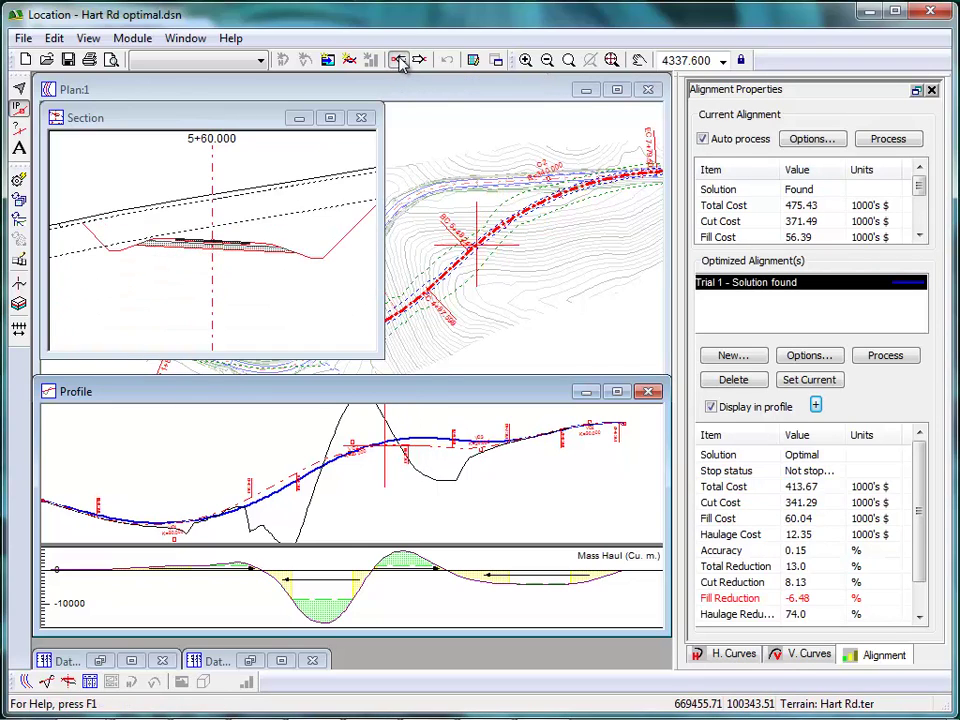
{"action": "left_click", "coordinate": [399, 62]}
{"action": "left_click", "coordinate": [399, 62]}
{"action": "left_click", "coordinate": [399, 62]}
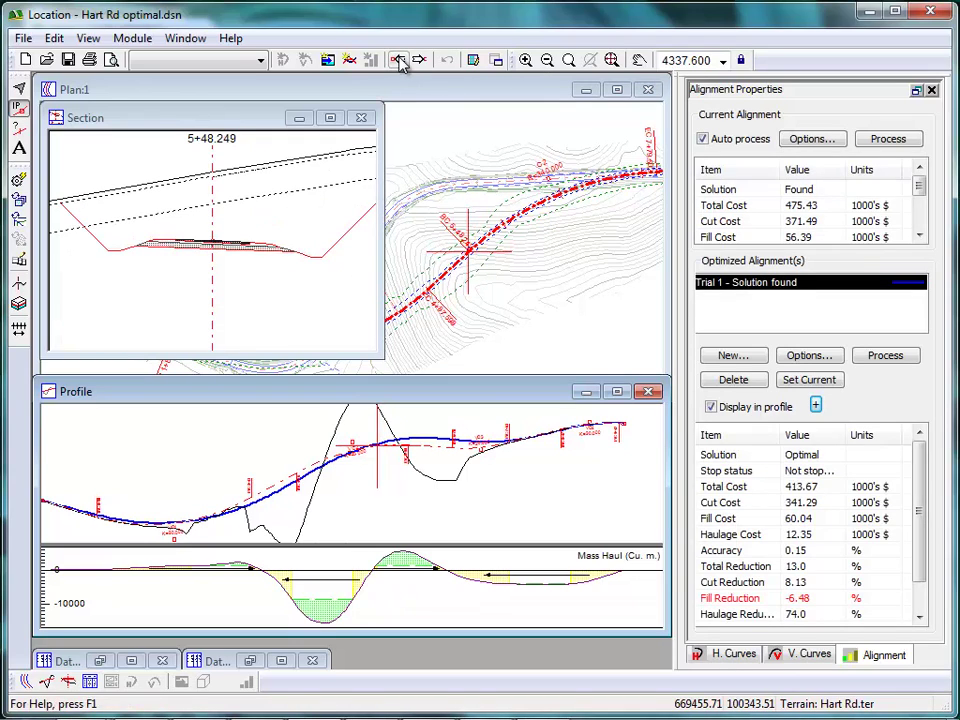
{"action": "left_click", "coordinate": [399, 62]}
{"action": "left_click", "coordinate": [399, 62]}
{"action": "left_click", "coordinate": [399, 62]}
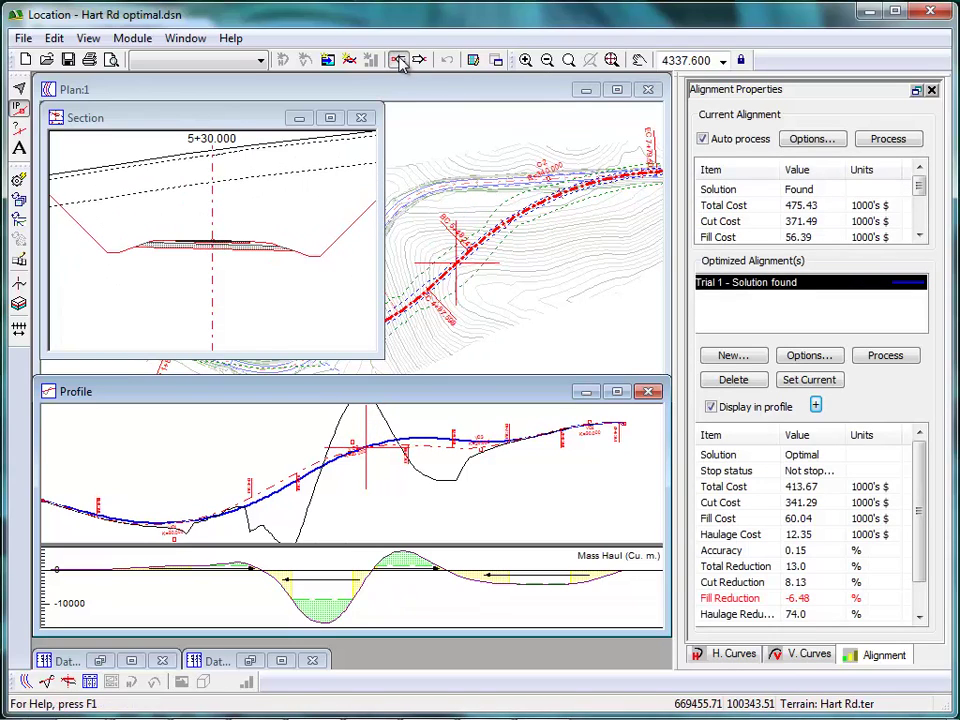
{"action": "left_click", "coordinate": [399, 62]}
{"action": "left_click", "coordinate": [399, 62]}
{"action": "left_click", "coordinate": [399, 62]}
{"action": "left_click", "coordinate": [399, 62]}
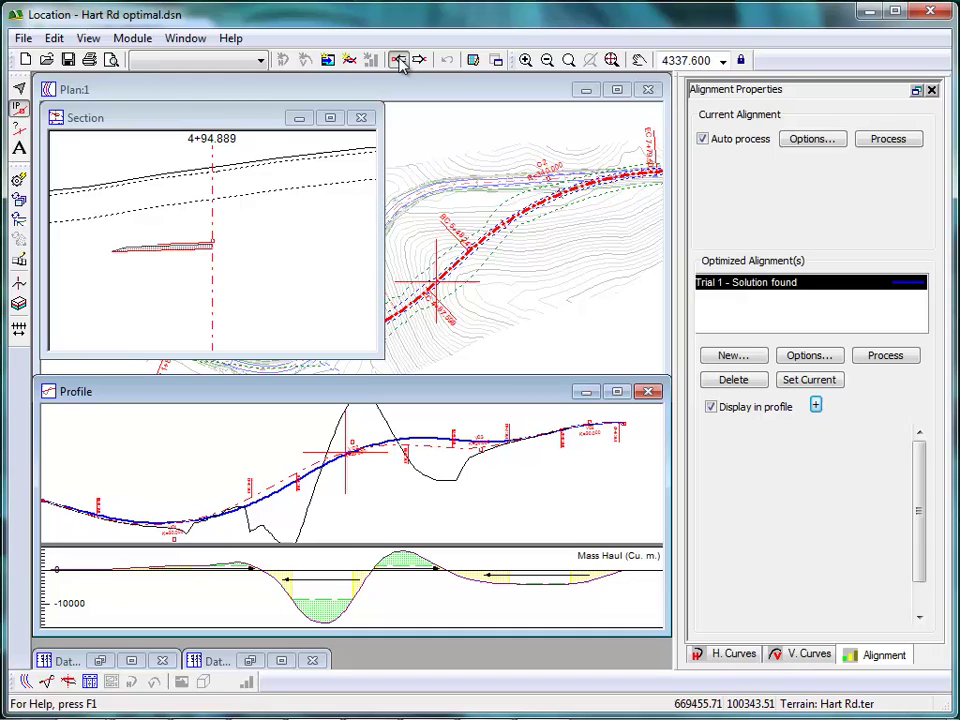
{"action": "left_click", "coordinate": [399, 62]}
{"action": "left_click", "coordinate": [399, 62]}
{"action": "left_click", "coordinate": [399, 62]}
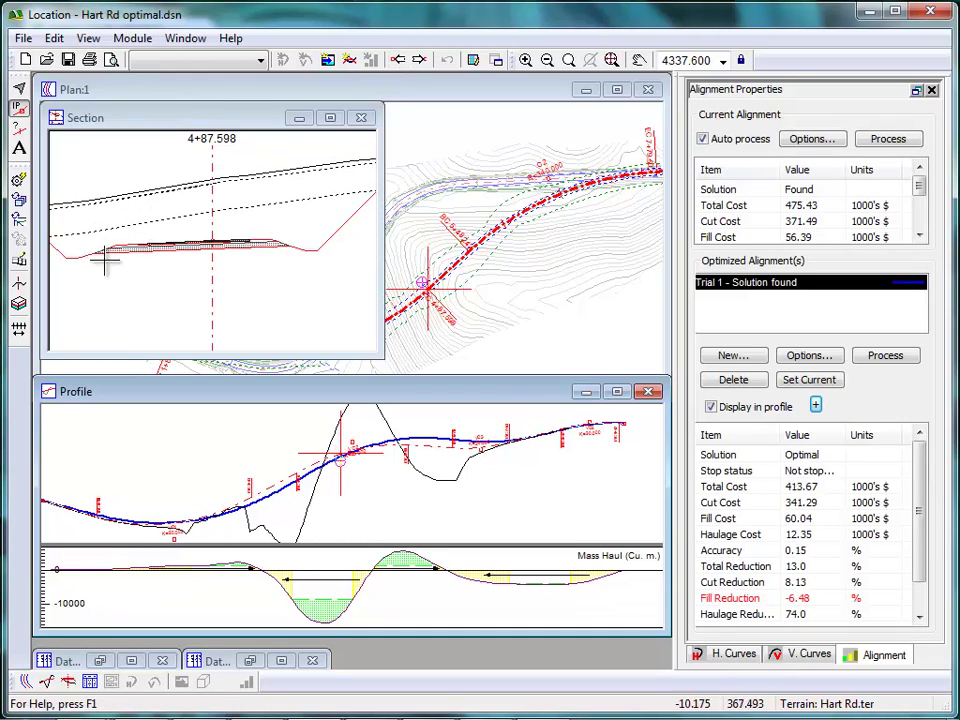
{"action": "left_click", "coordinate": [399, 62]}
{"action": "left_click", "coordinate": [399, 62]}
{"action": "left_click", "coordinate": [399, 62]}
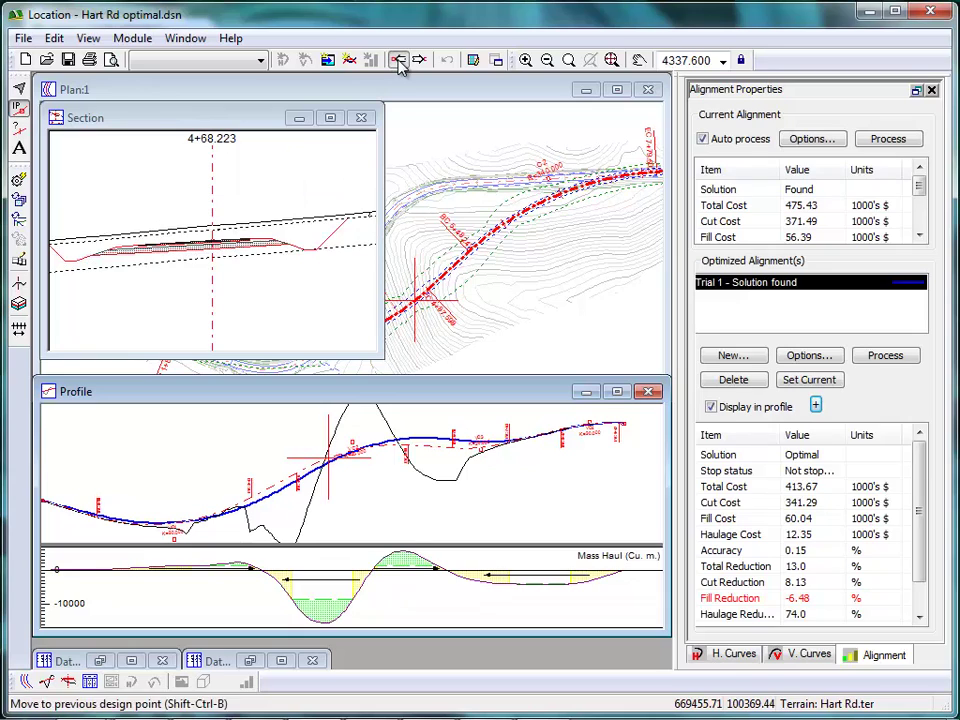
{"action": "left_click", "coordinate": [399, 62]}
{"action": "left_click", "coordinate": [399, 62]}
{"action": "left_click", "coordinate": [399, 62]}
{"action": "left_click", "coordinate": [399, 62]}
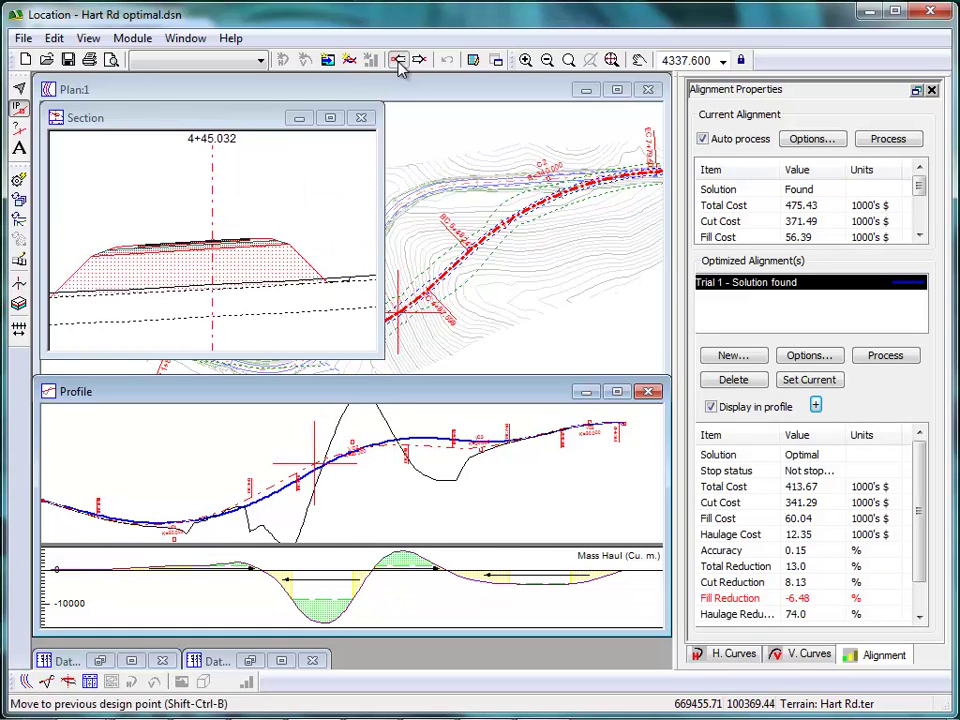
{"action": "left_click", "coordinate": [399, 62]}
{"action": "mouse_move", "coordinate": [349, 293]}
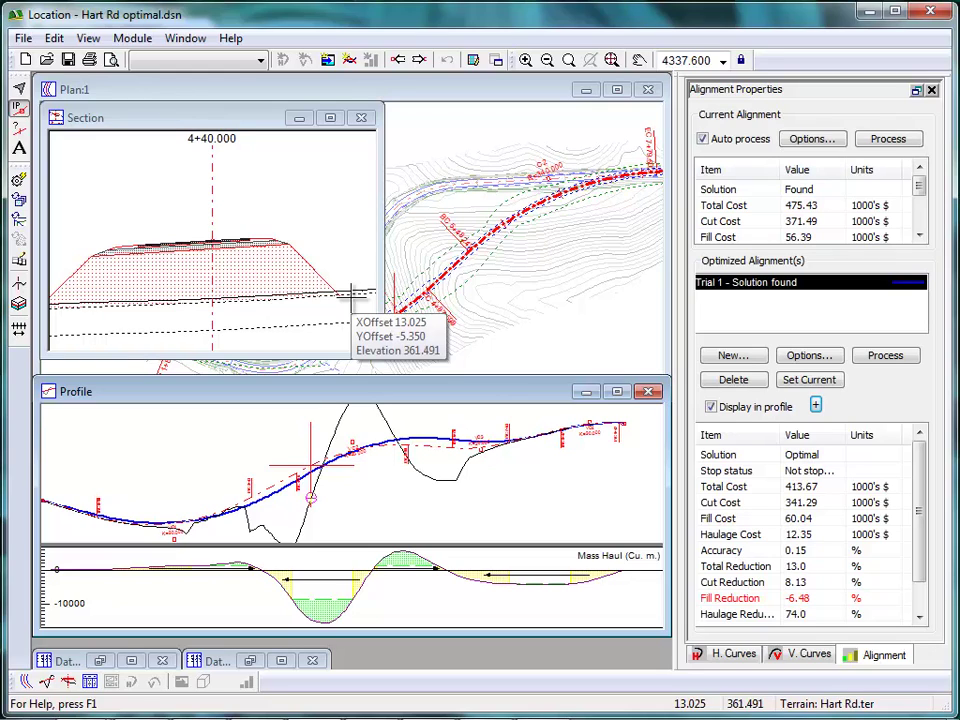
{"action": "mouse_move", "coordinate": [272, 288]}
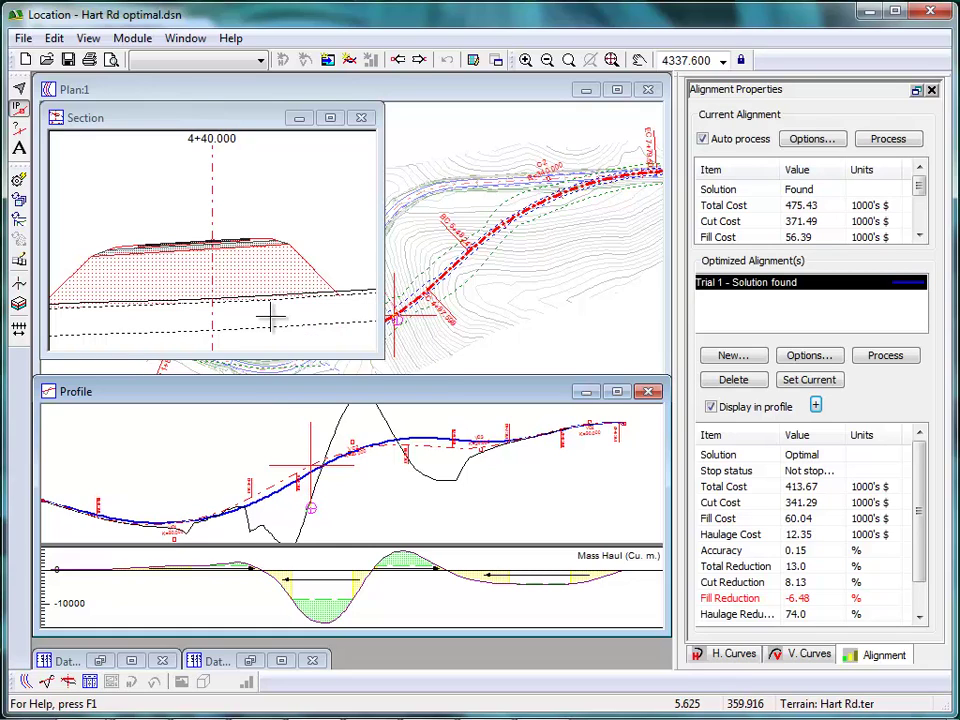
{"action": "mouse_move", "coordinate": [498, 246]}
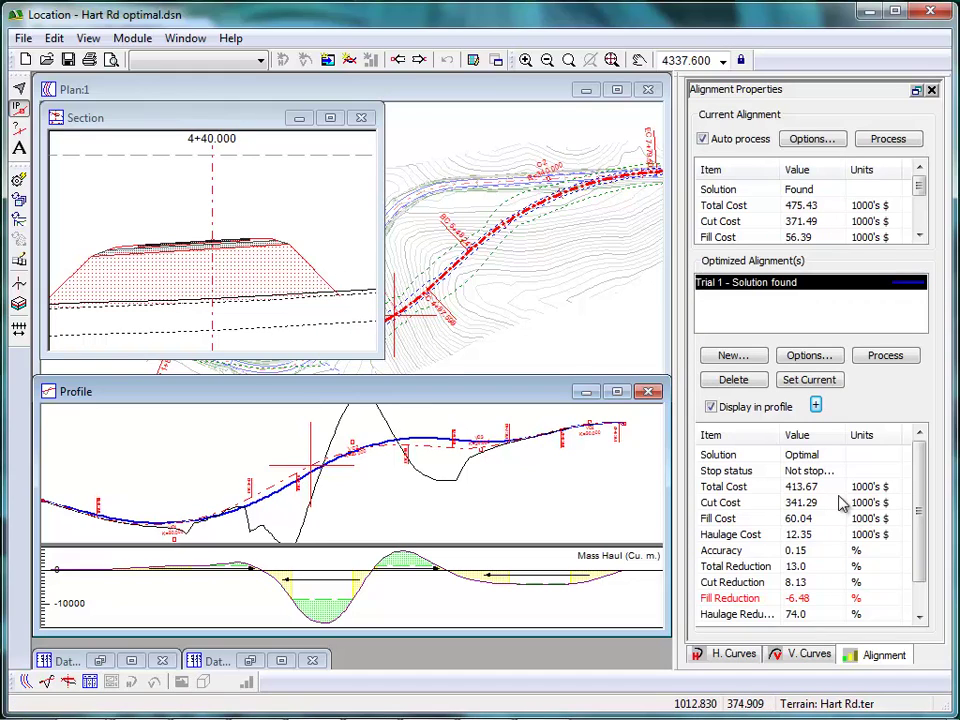
Review Trial 1's optimization options: min K 30, control points, pits and SR Solid Rock costs, then close them
{"action": "left_click", "coordinate": [815, 357]}
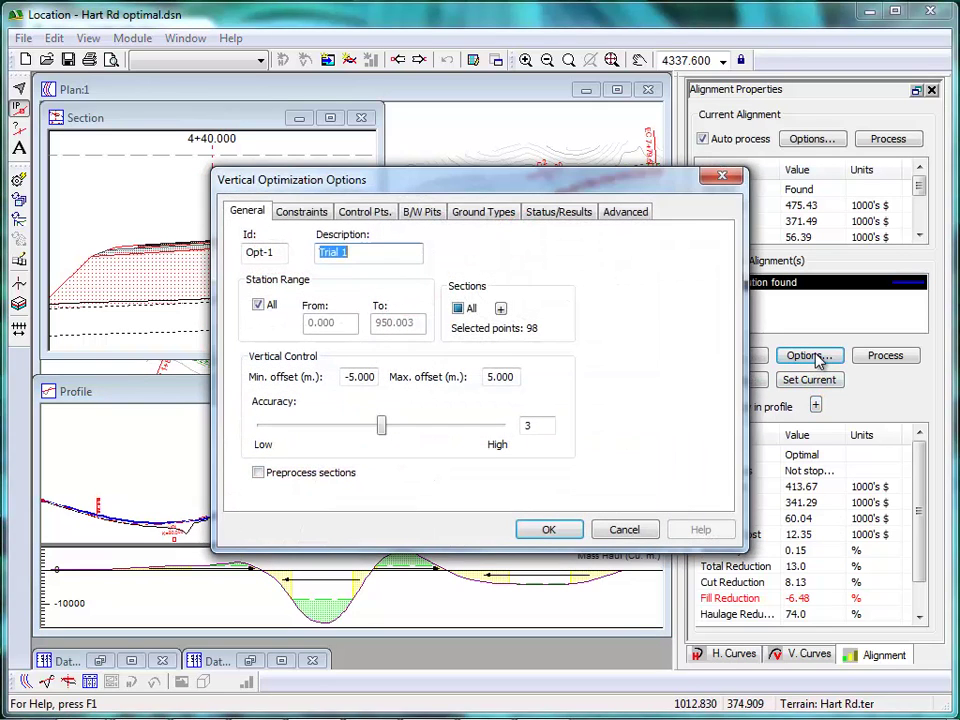
{"action": "left_click", "coordinate": [303, 213]}
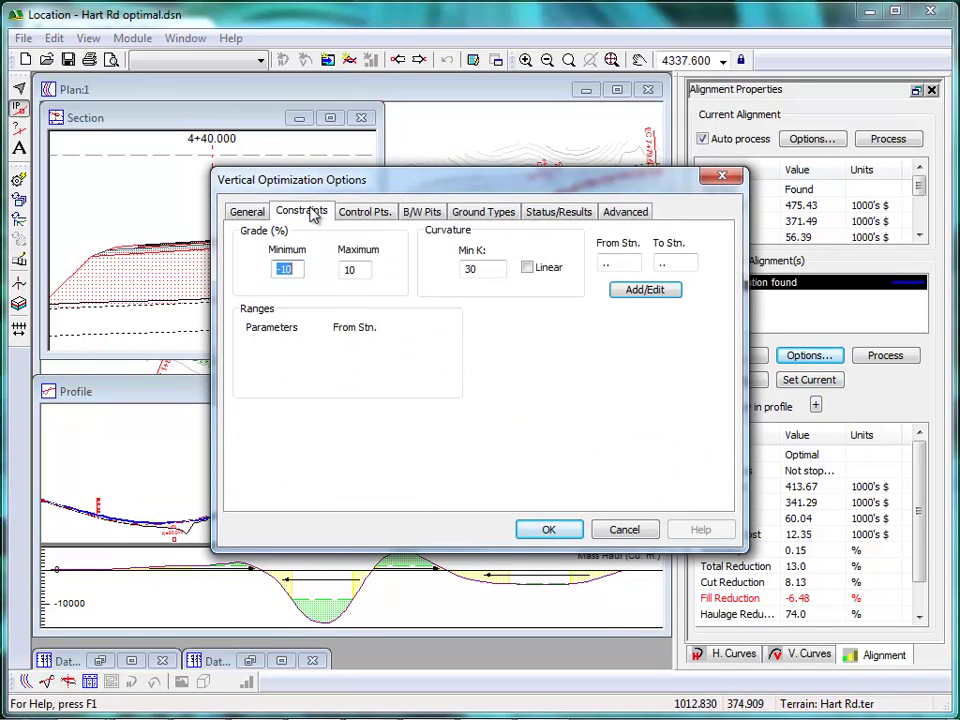
{"action": "double_click", "coordinate": [486, 267]}
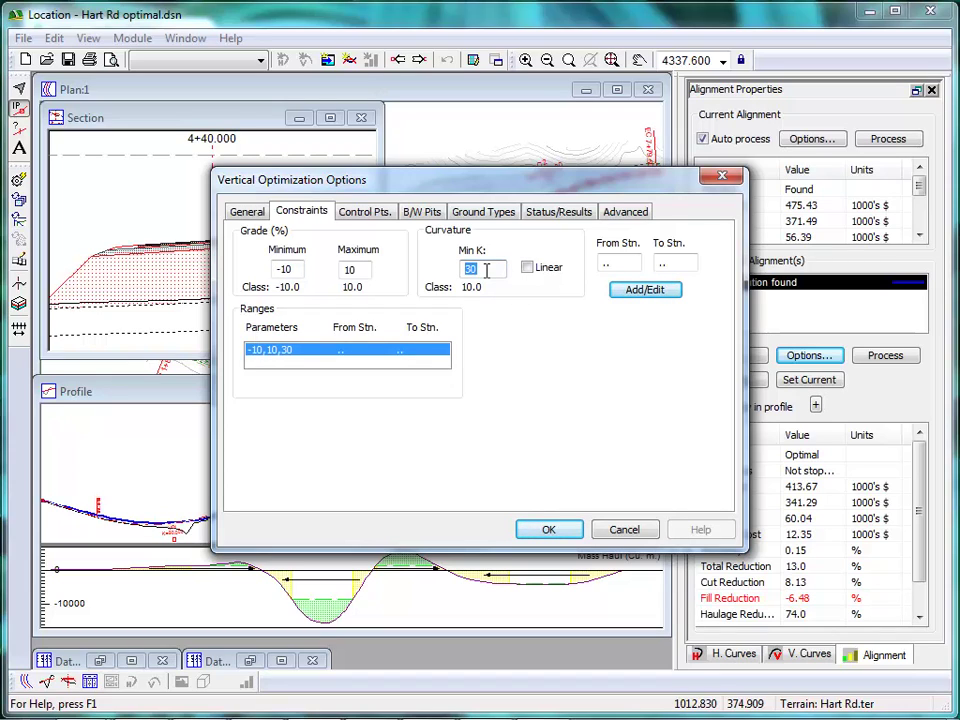
{"action": "left_click", "coordinate": [382, 213]}
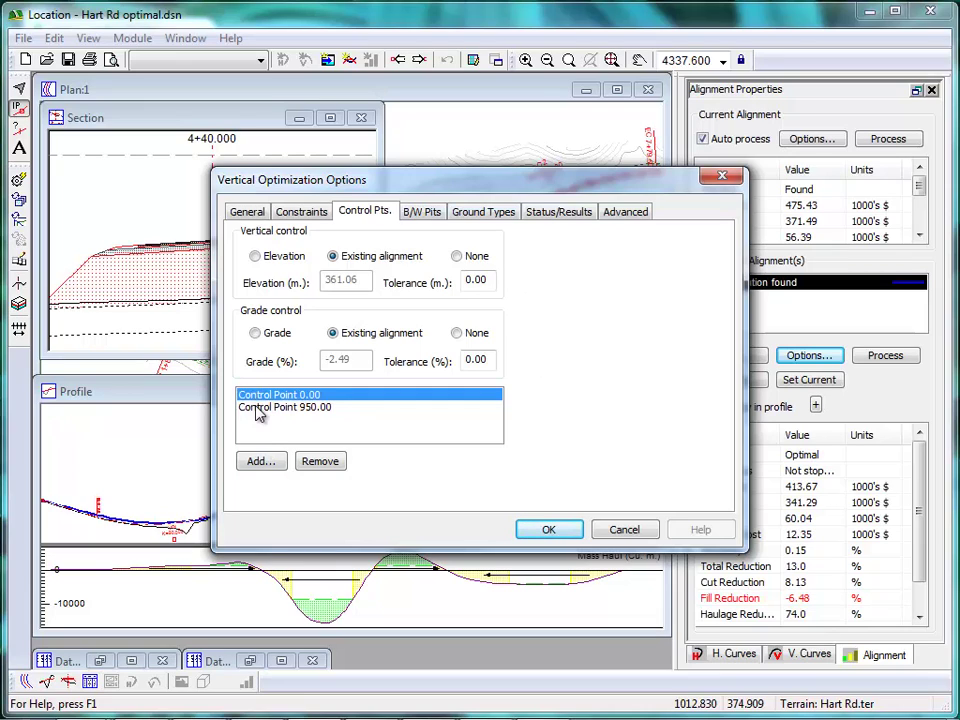
{"action": "left_click", "coordinate": [422, 212]}
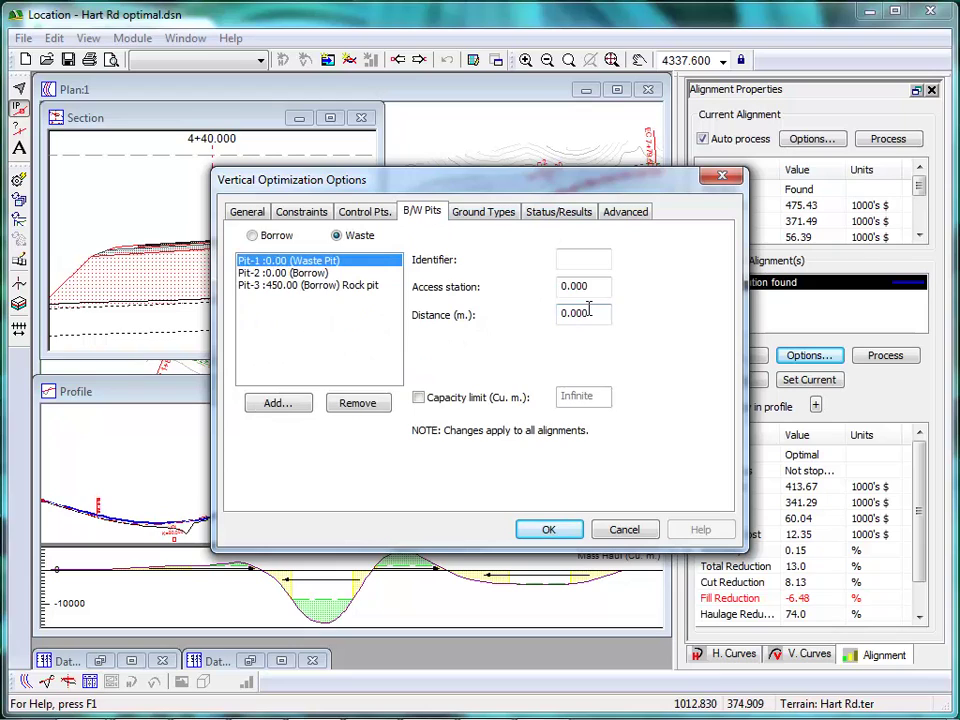
{"action": "left_click", "coordinate": [483, 212]}
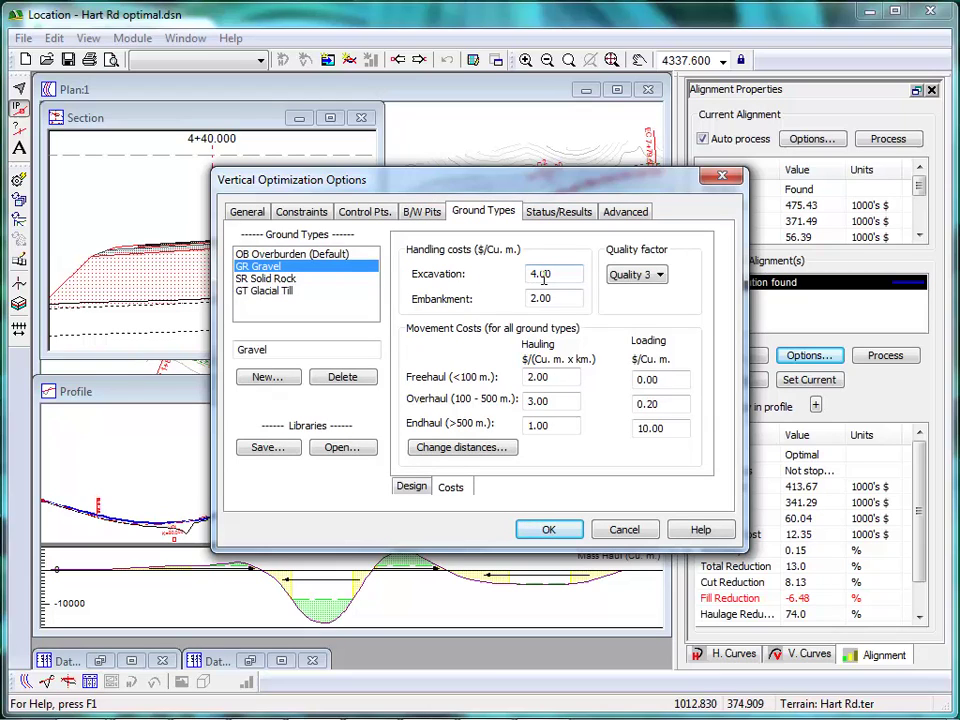
{"action": "left_click", "coordinate": [300, 278]}
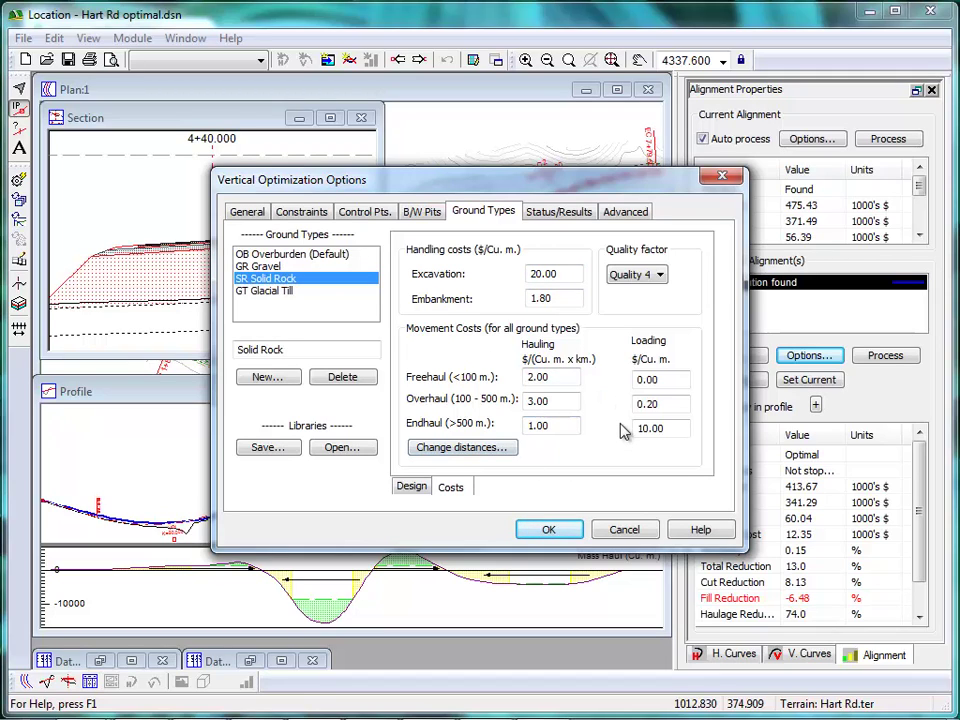
{"action": "key", "text": "Return"}
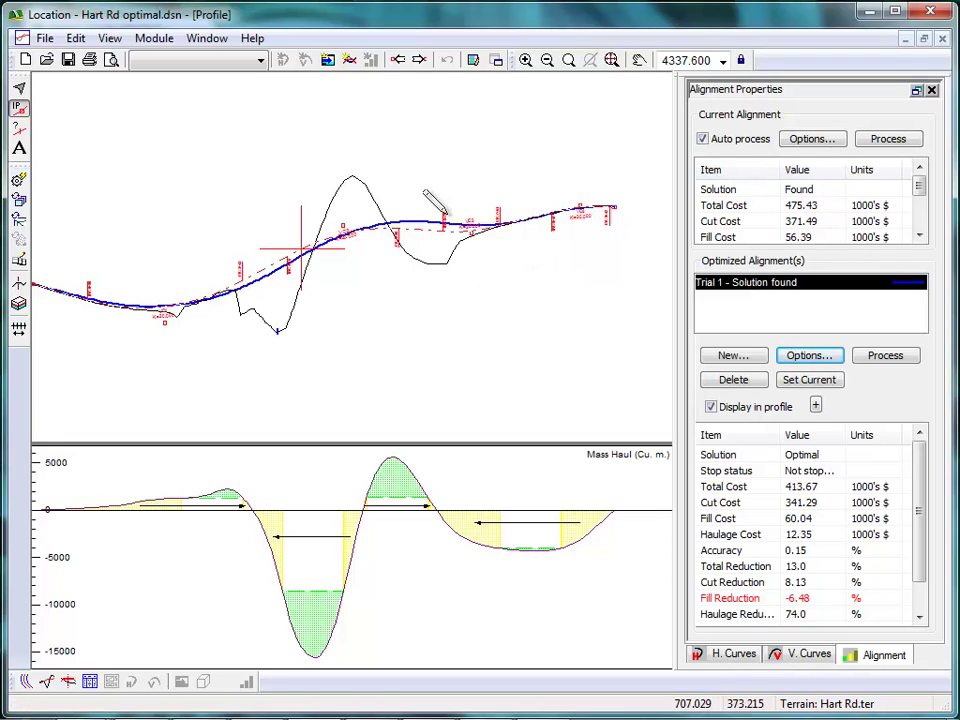
{"action": "left_click", "coordinate": [483, 228]}
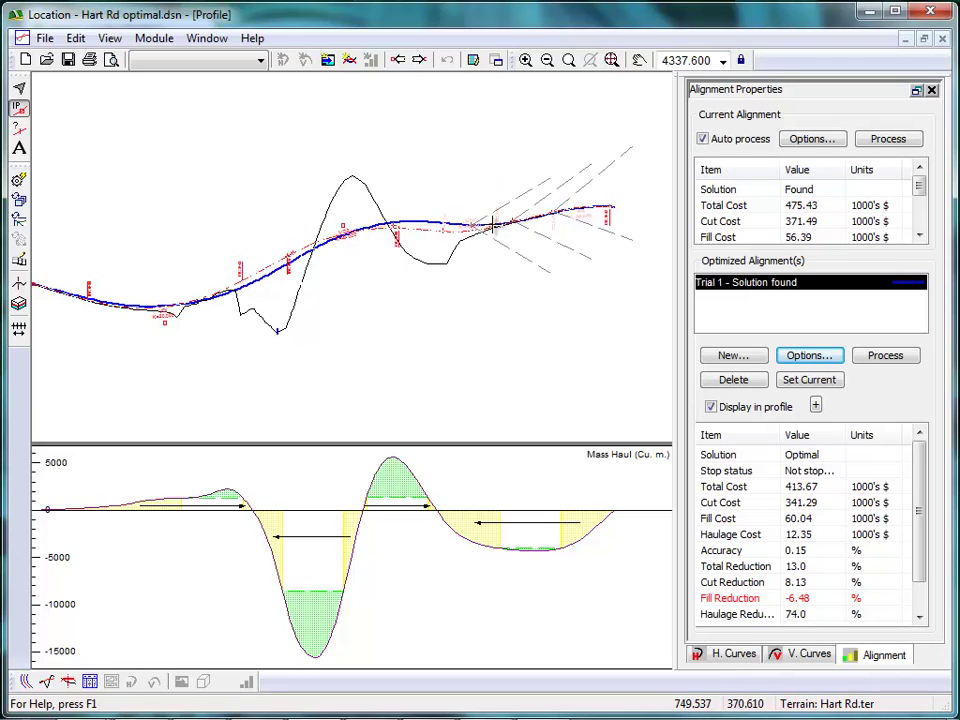
{"action": "left_click", "coordinate": [493, 226]}
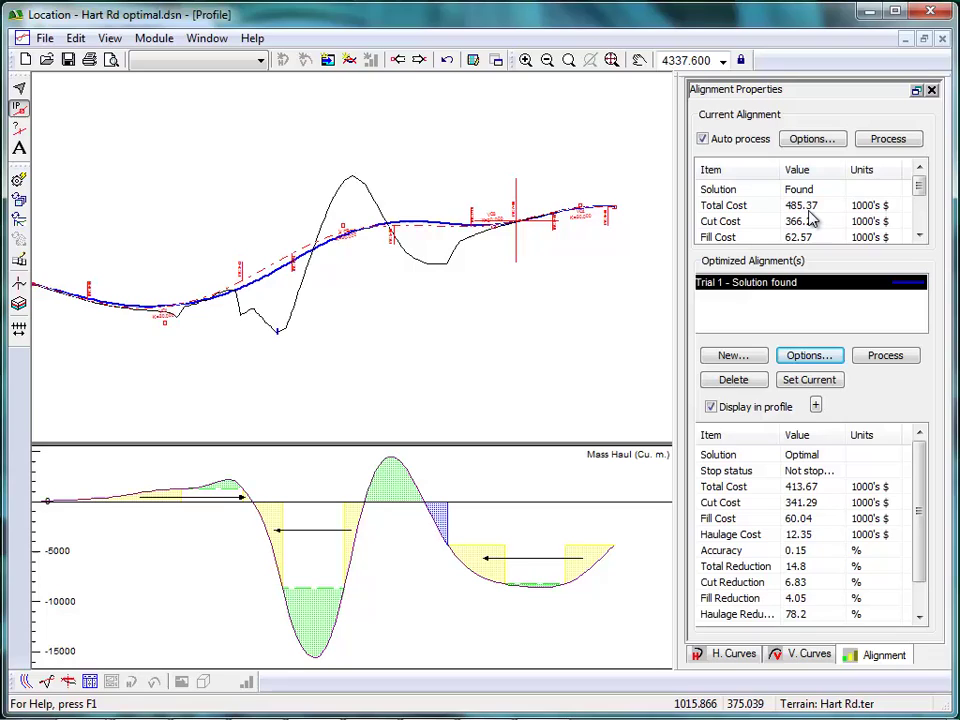
{"action": "mouse_move", "coordinate": [560, 214]}
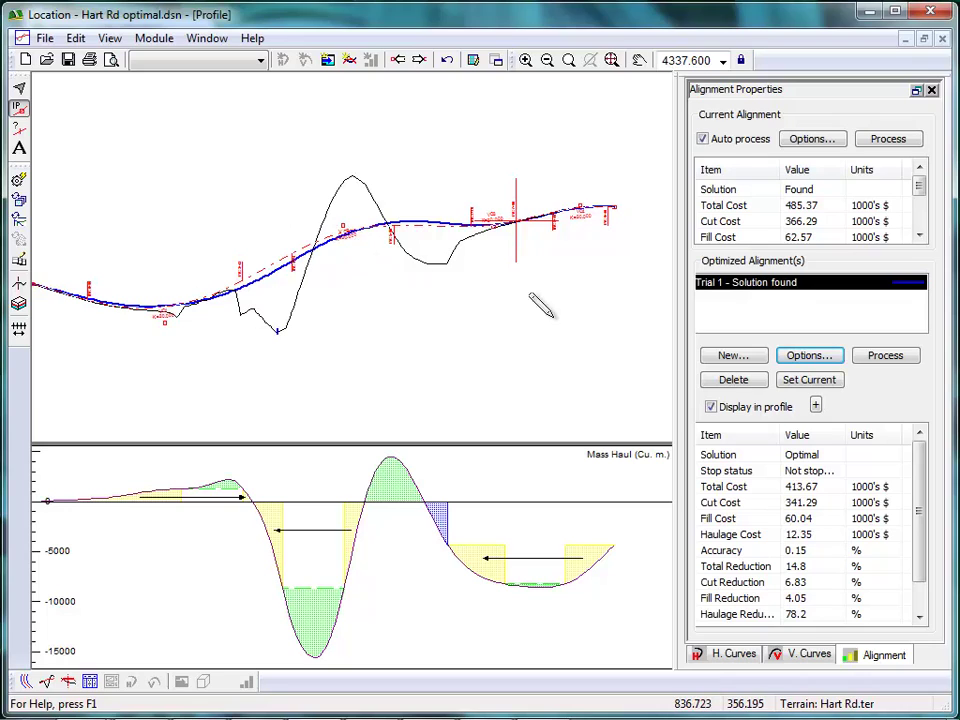
{"action": "mouse_move", "coordinate": [541, 314]}
{"action": "key", "text": "Escape"}
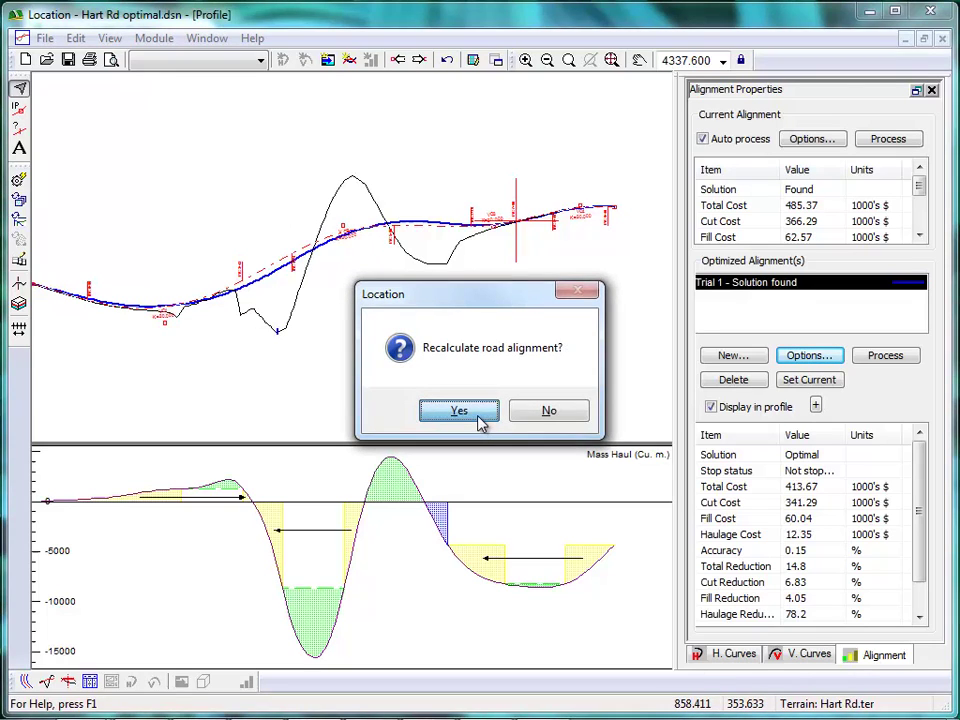
{"action": "left_click", "coordinate": [478, 418]}
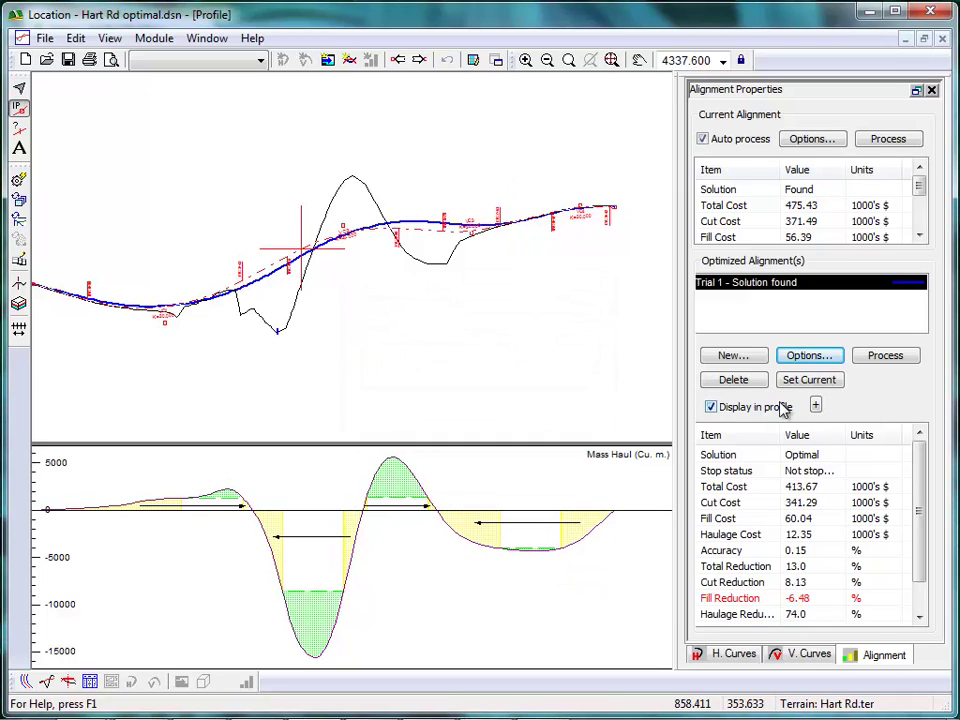
Make Trial 1 current, saving the previous alignment to the list as 'user', and recalculate
{"action": "left_click", "coordinate": [812, 381]}
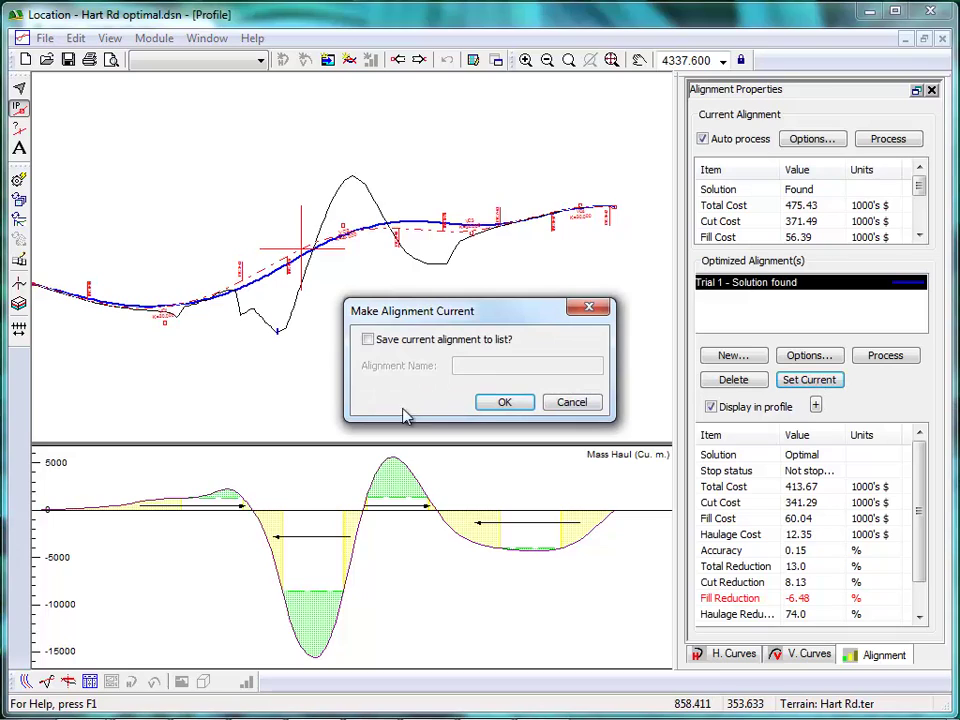
{"action": "left_click", "coordinate": [368, 339]}
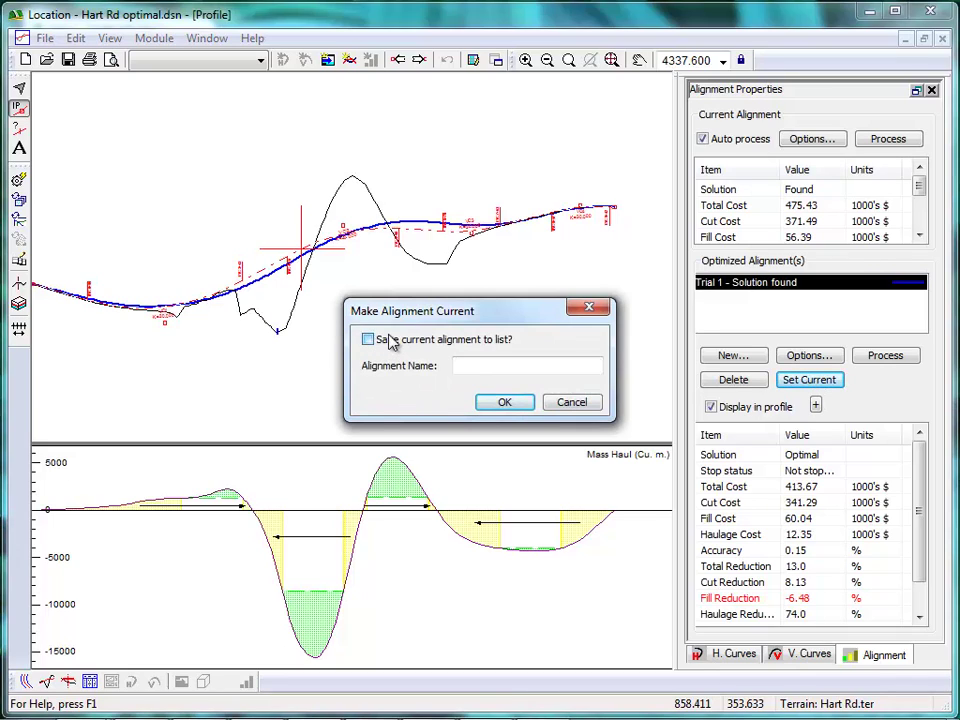
{"action": "left_click", "coordinate": [465, 368]}
{"action": "type", "text": "user"}
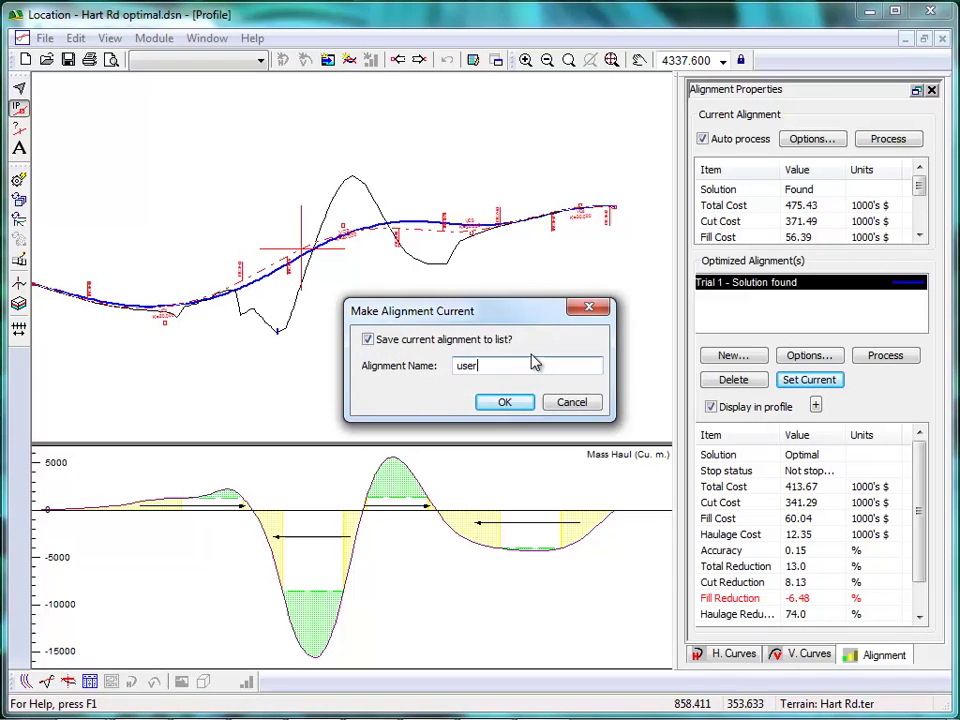
{"action": "left_click", "coordinate": [508, 402]}
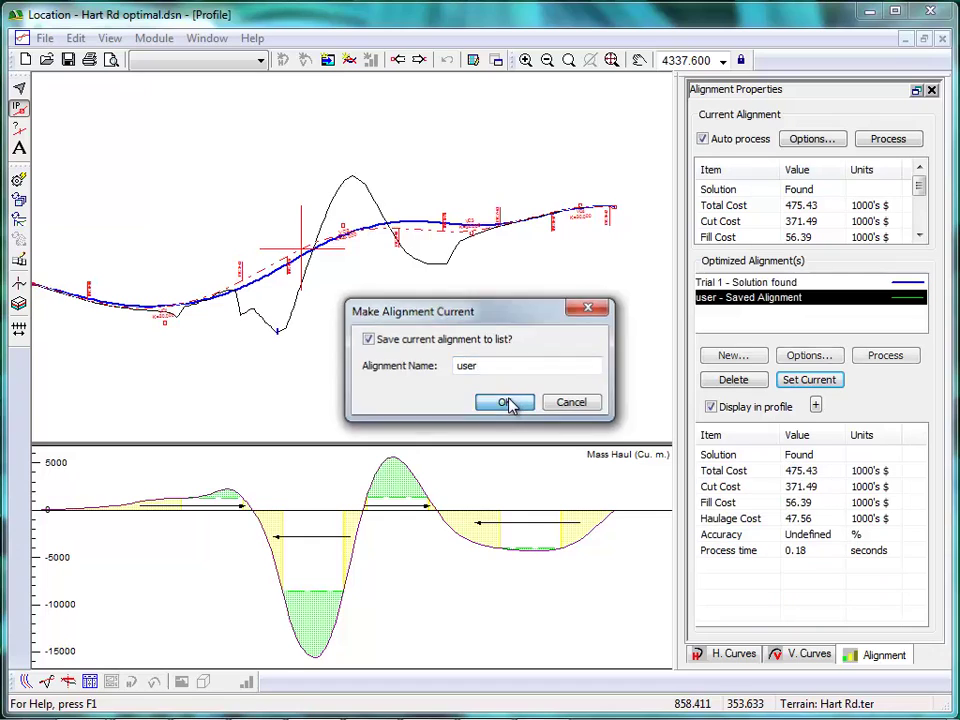
{"action": "left_click", "coordinate": [489, 407]}
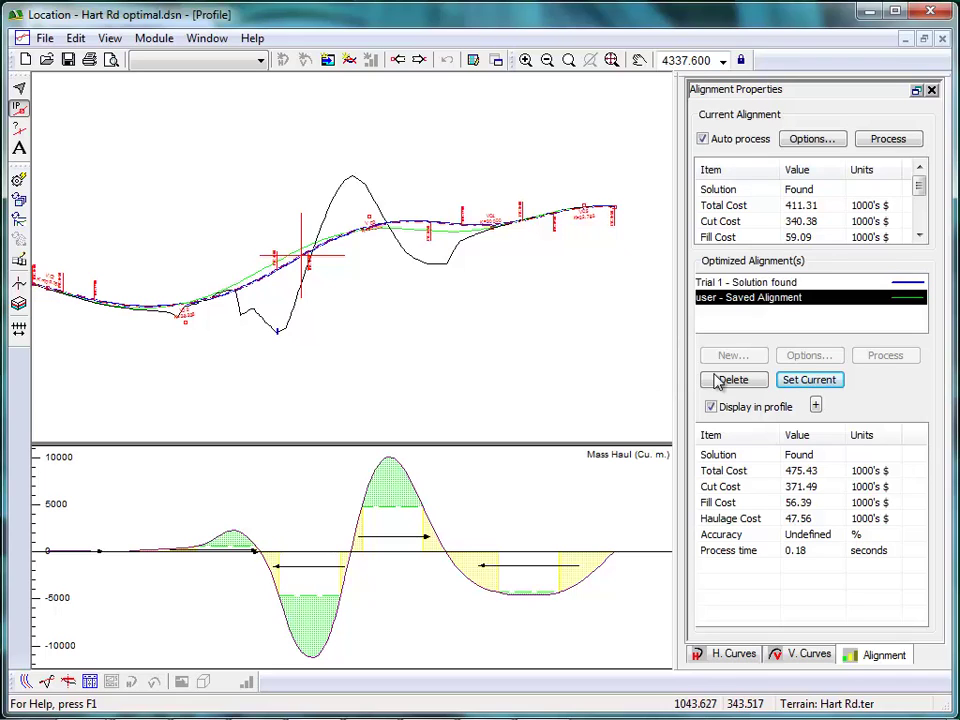
Create a new optimization trial described as 'trial 2'
{"action": "left_click", "coordinate": [745, 283]}
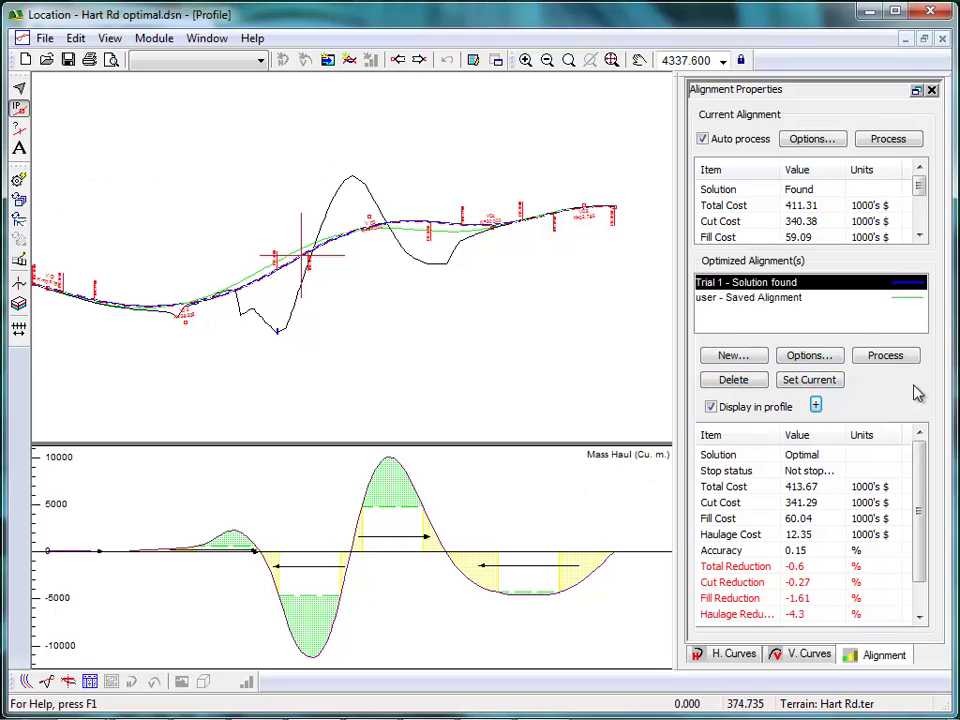
{"action": "left_click", "coordinate": [731, 355]}
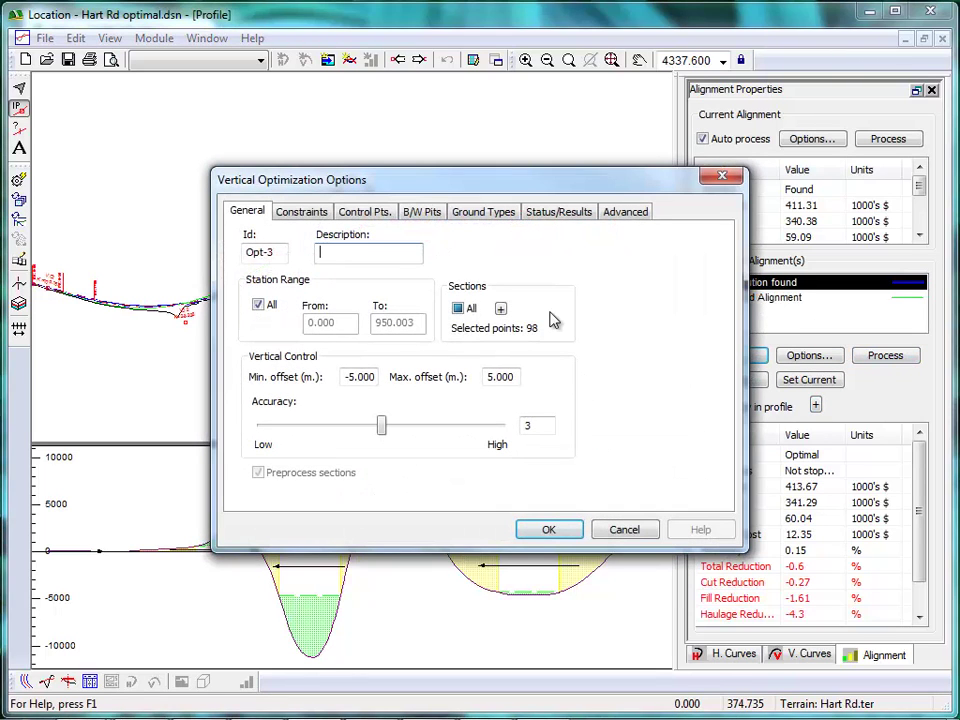
{"action": "type", "text": "trial 2"}
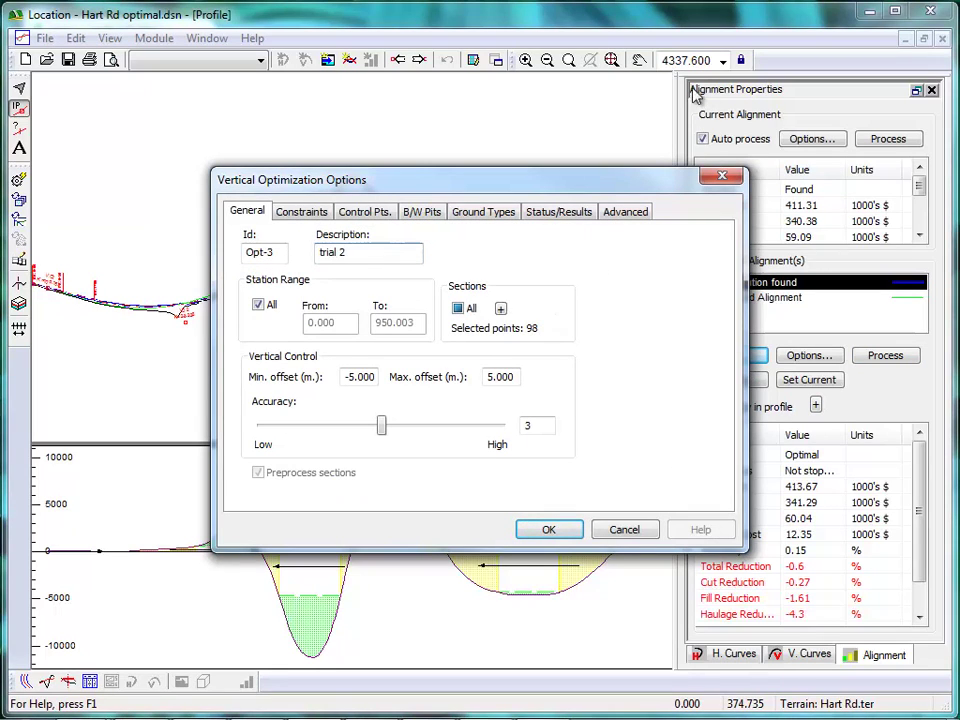
Raise trial 2's minimum K constraint from 30 to 45 and accept the trial
{"action": "left_click", "coordinate": [302, 212]}
{"action": "left_click", "coordinate": [490, 268]}
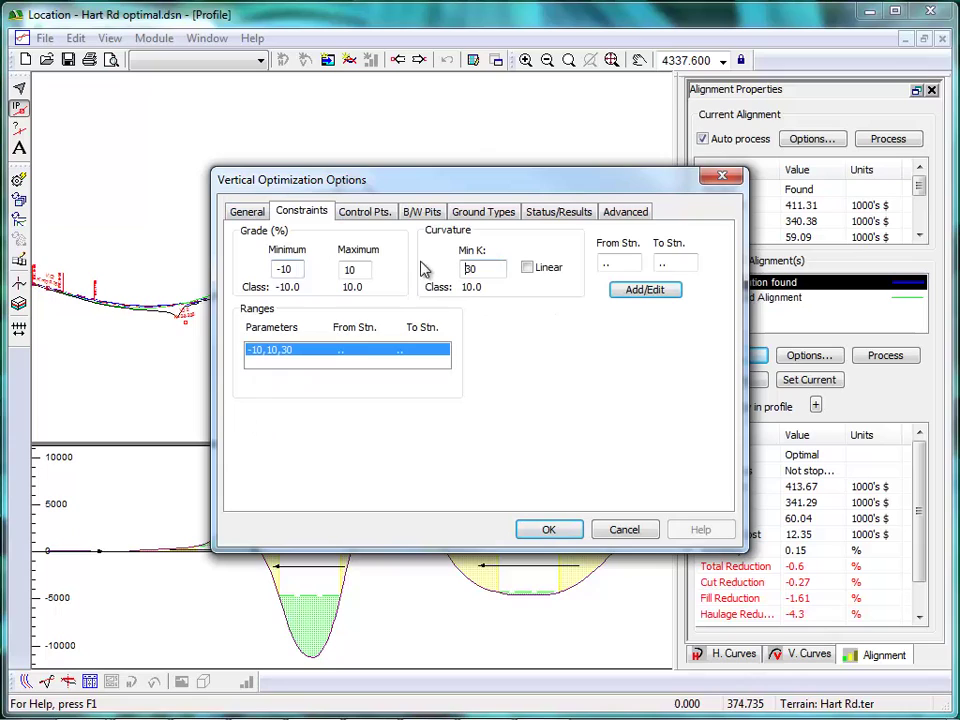
{"action": "key", "text": "shift+Home"}
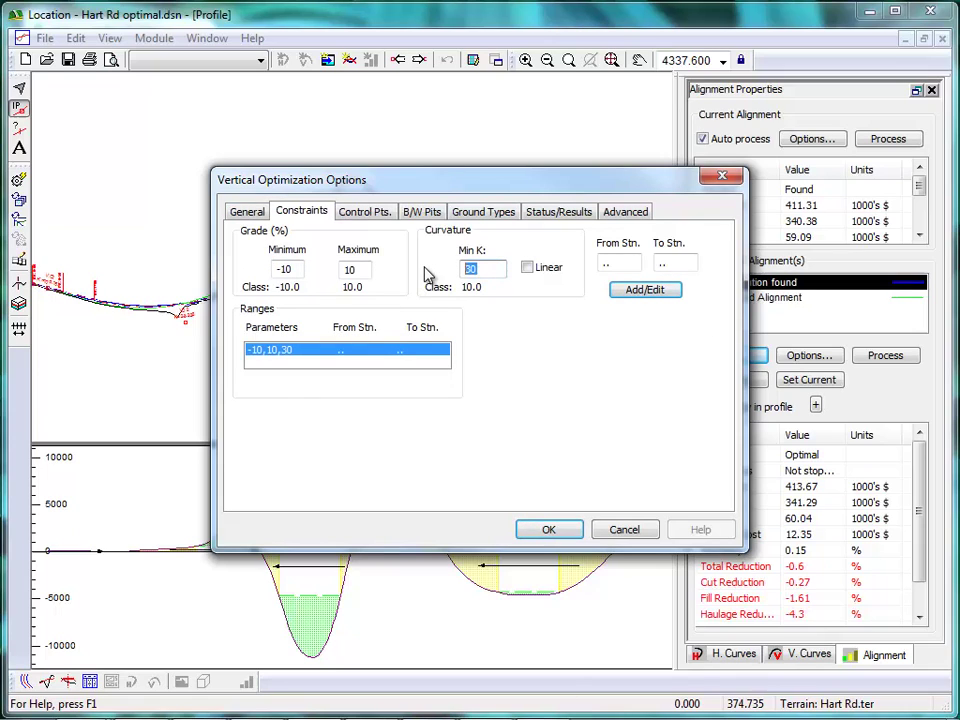
{"action": "type", "text": "45"}
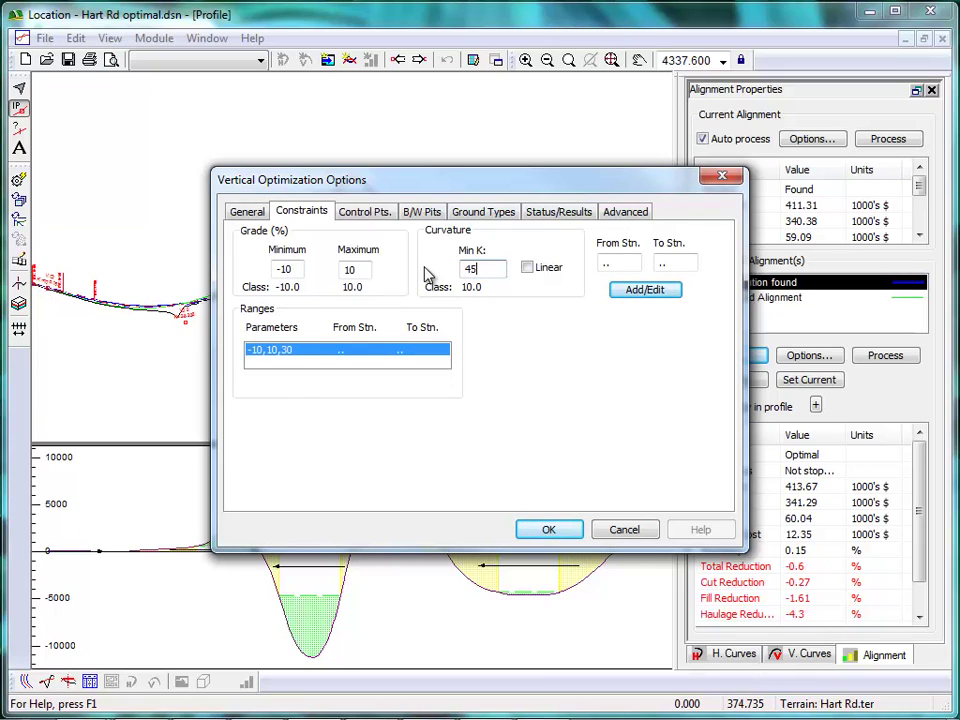
{"action": "left_click", "coordinate": [675, 294]}
{"action": "left_click", "coordinate": [549, 540]}
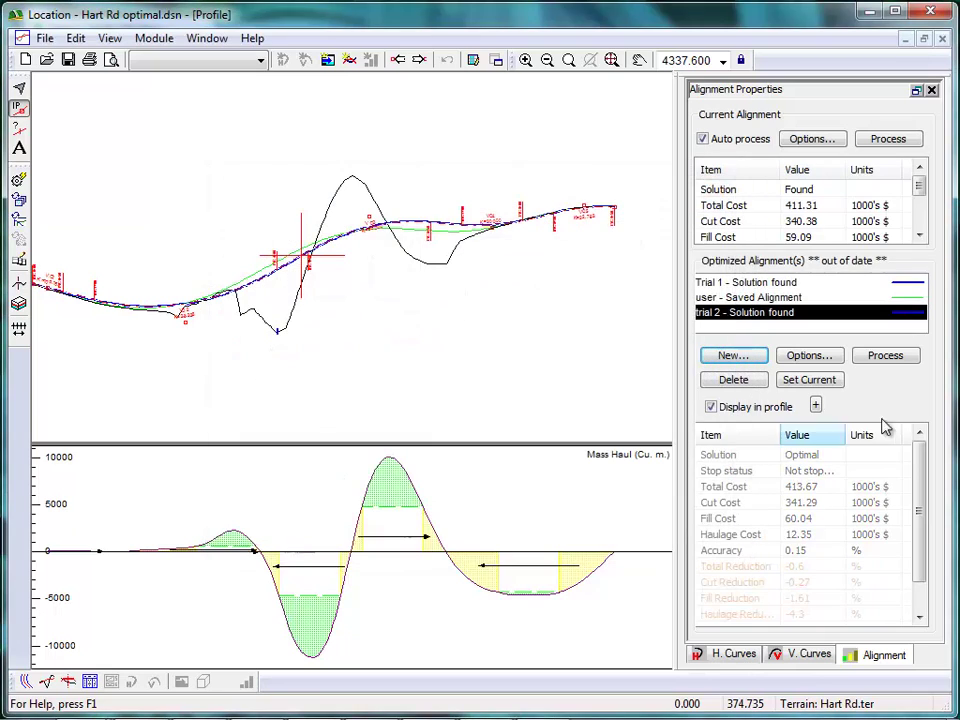
Run trial 2, comparing its 483.92 total cost with the current alignment's
{"action": "left_click", "coordinate": [884, 356]}
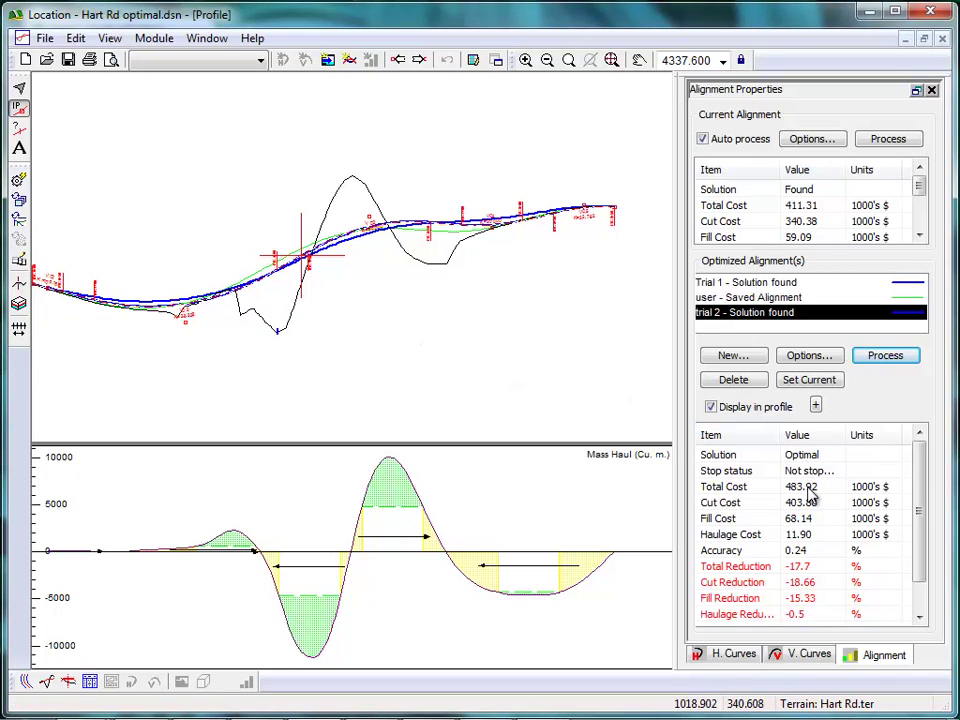
{"action": "left_click", "coordinate": [868, 490]}
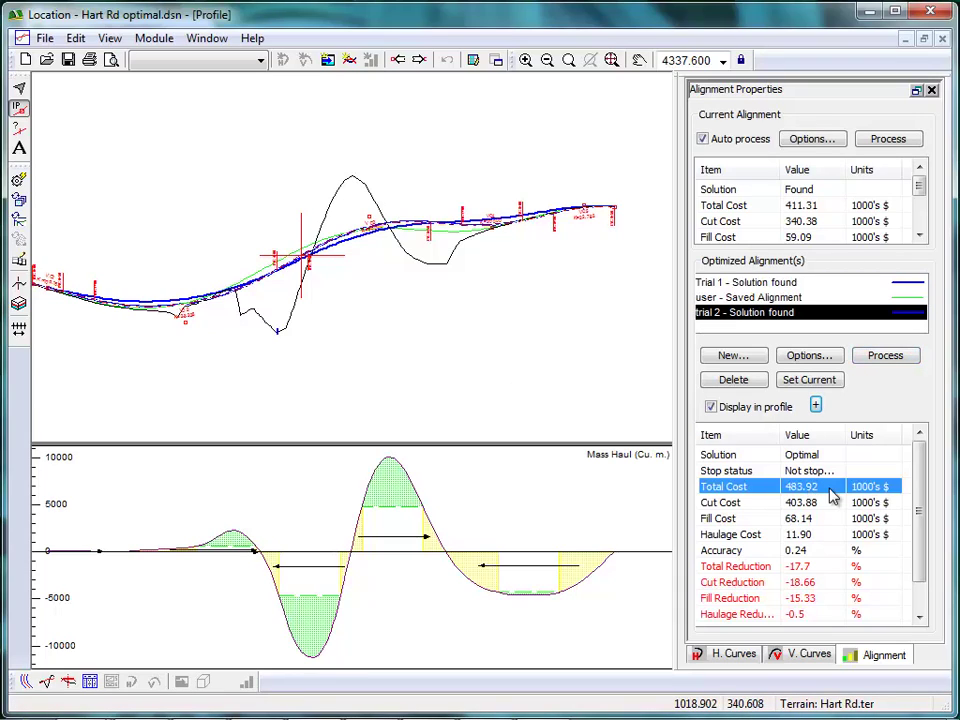
{"action": "left_click", "coordinate": [820, 205]}
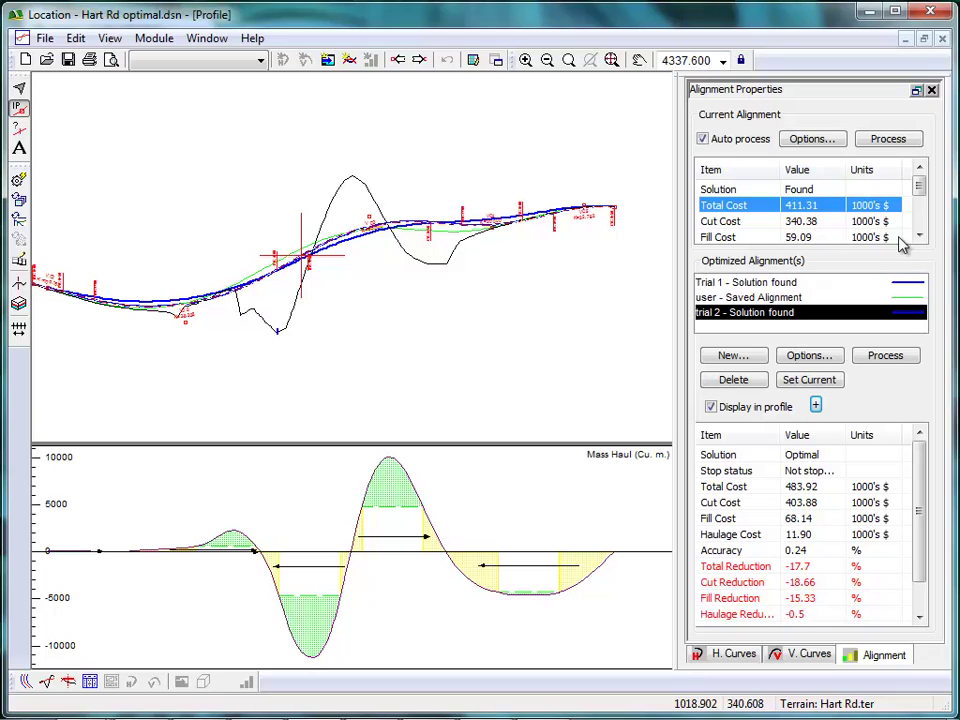
Turn off Trial 1's grade line in the profile
{"action": "left_click", "coordinate": [745, 282]}
{"action": "left_click", "coordinate": [712, 407]}
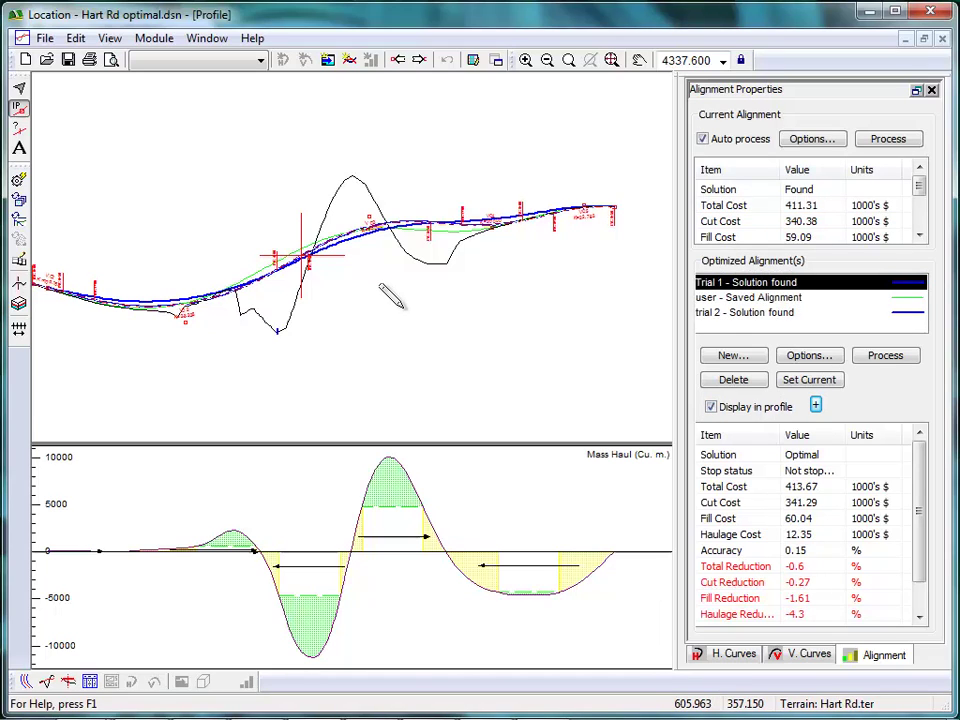
{"action": "left_click", "coordinate": [780, 405]}
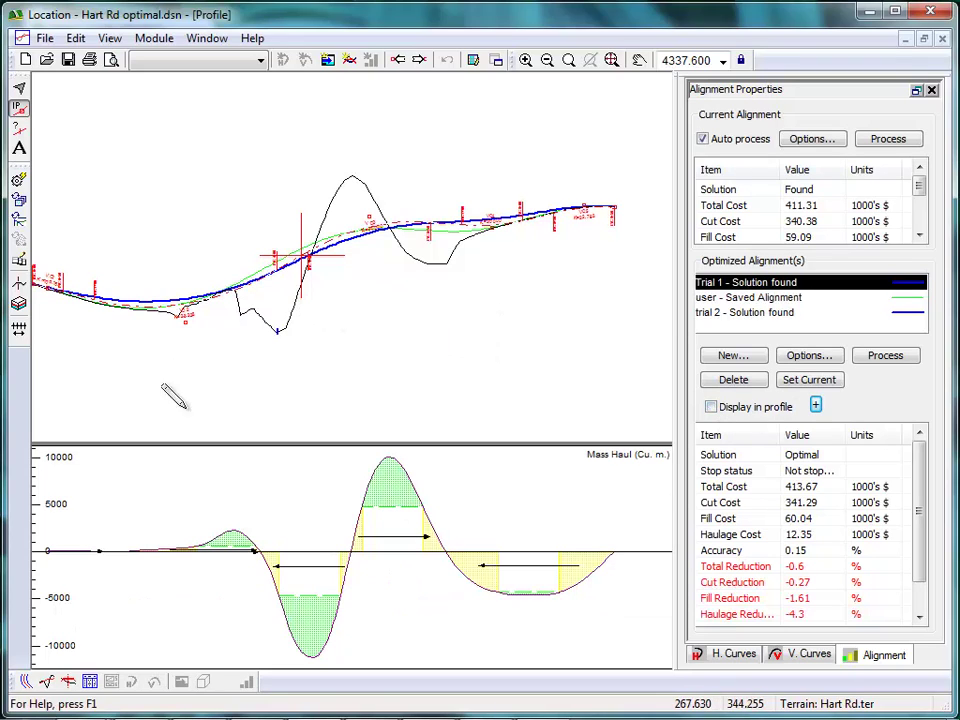